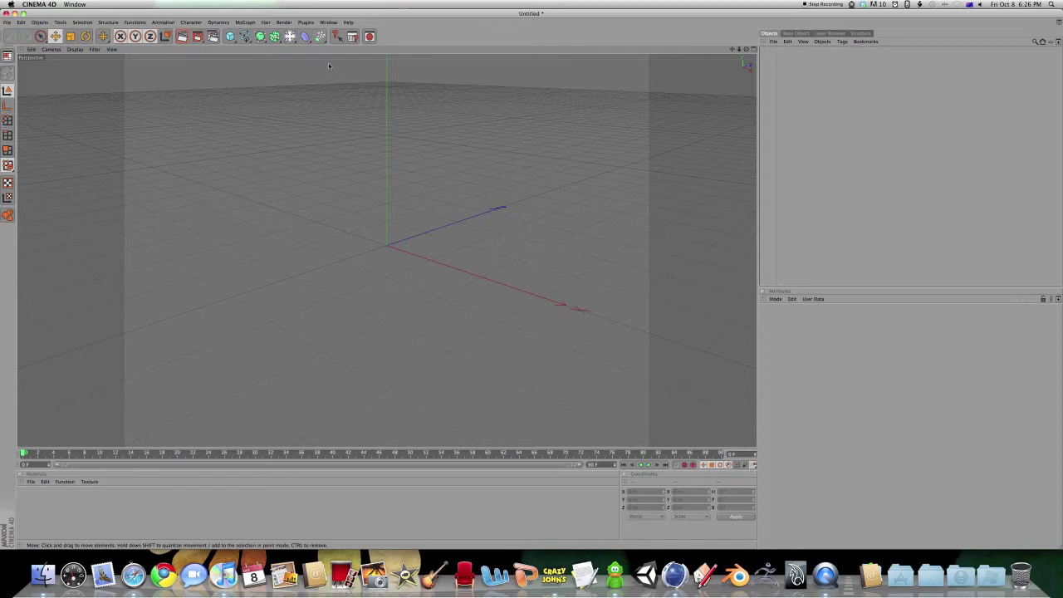
scroll(341, 73, down, 3)
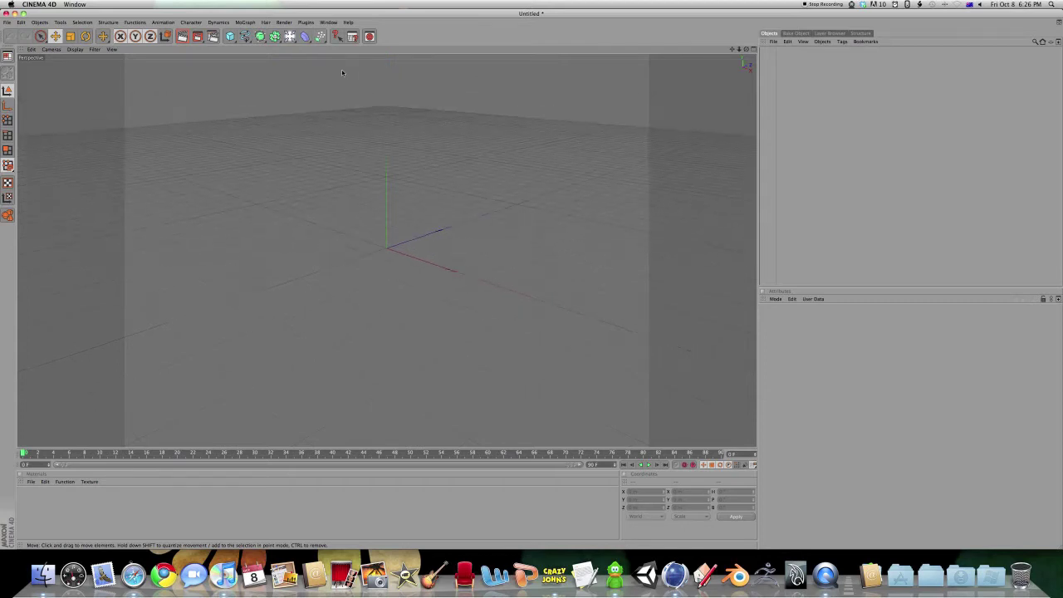
scroll(342, 72, up, 5)
scroll(342, 72, down, 3)
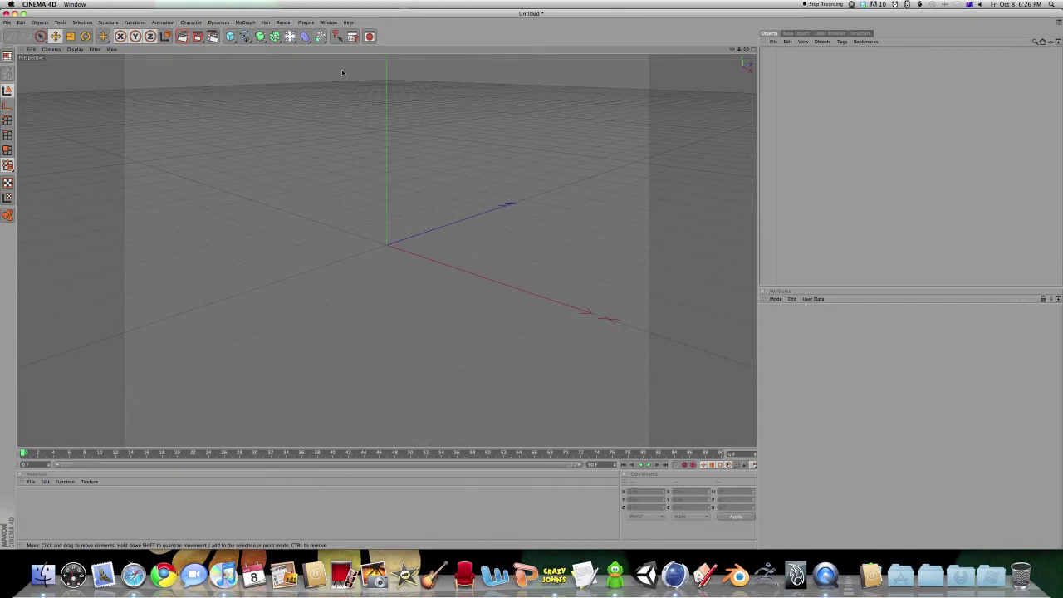
scroll(341, 73, down, 2)
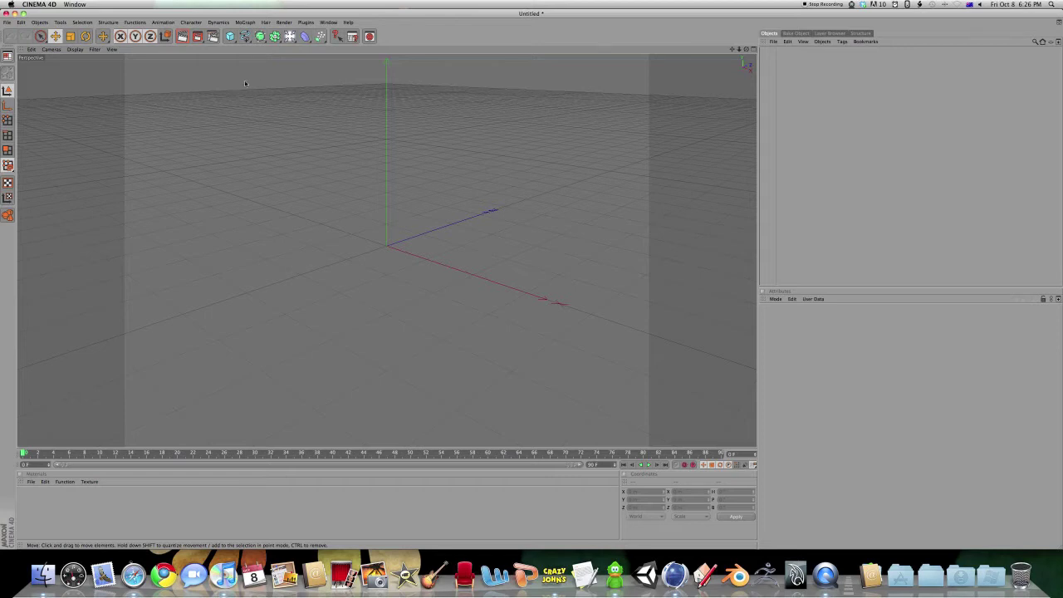
scroll(256, 93, up, 3)
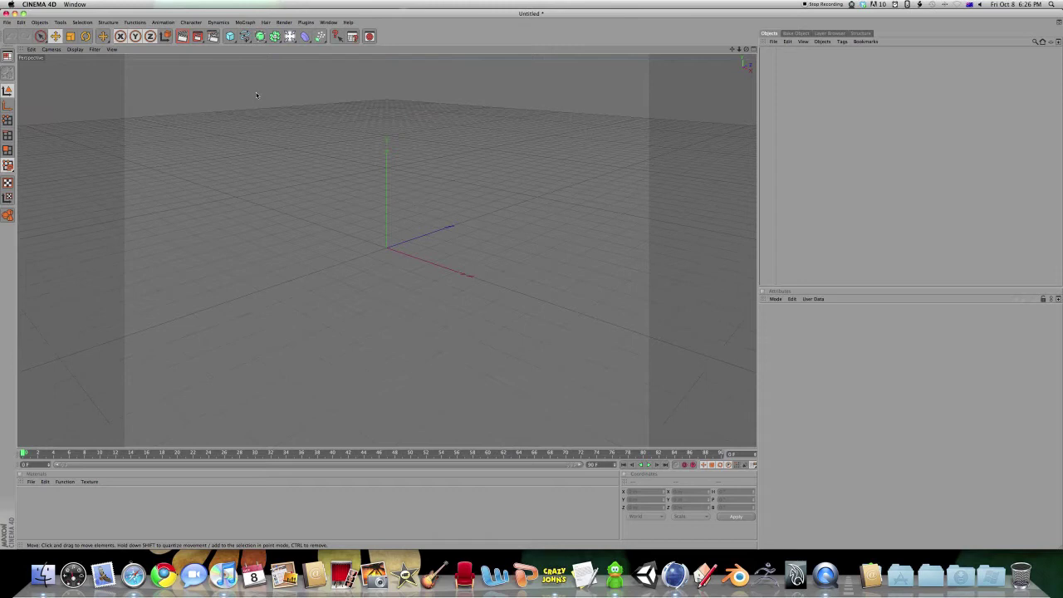
scroll(256, 95, up, 5)
scroll(256, 95, down, 5)
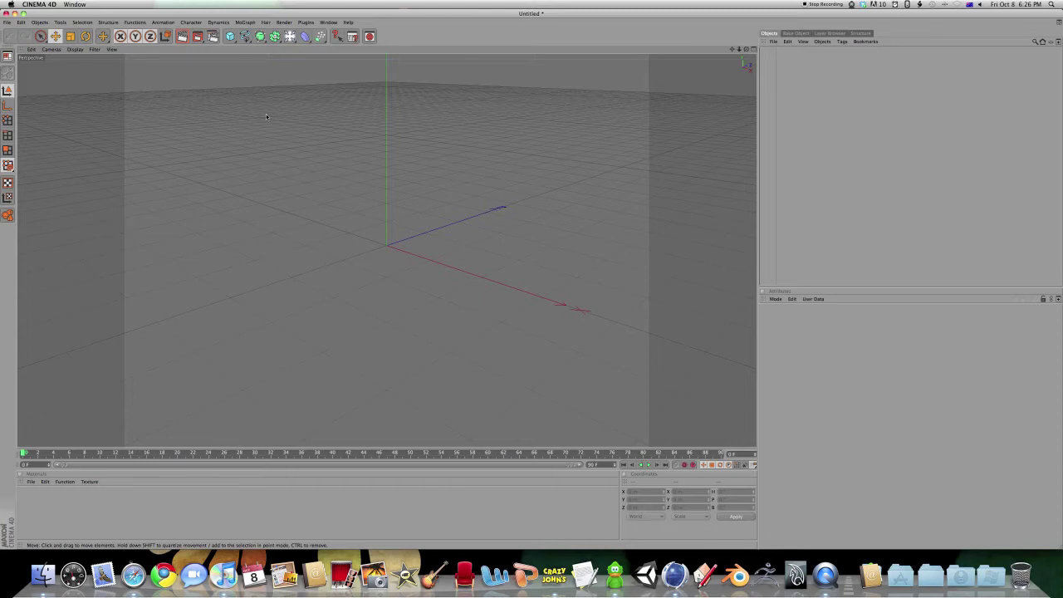
Add a cube primitive to the empty scene.
click(230, 36)
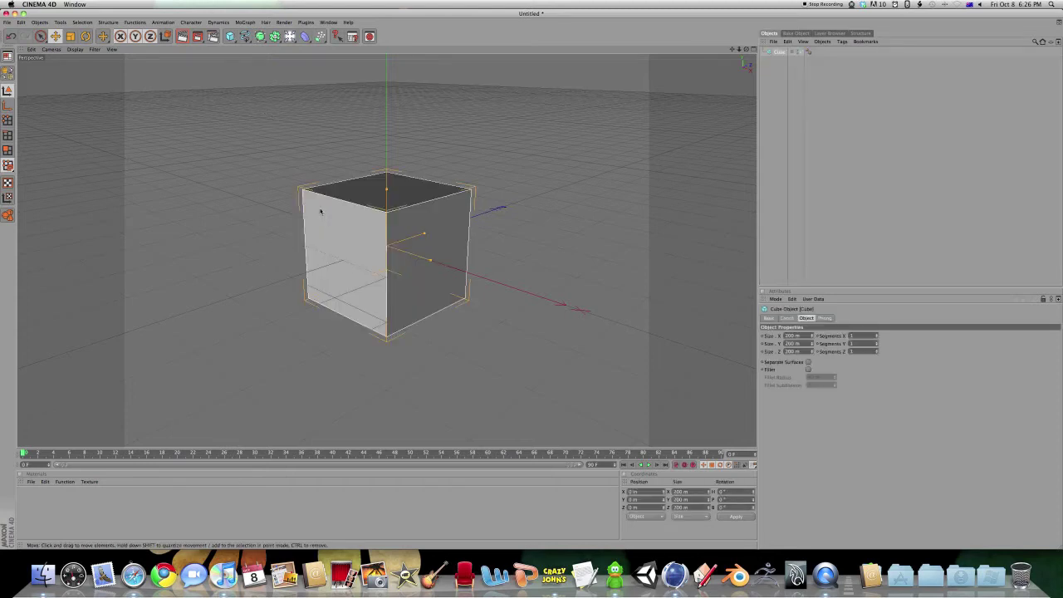
scroll(354, 228, up, 4)
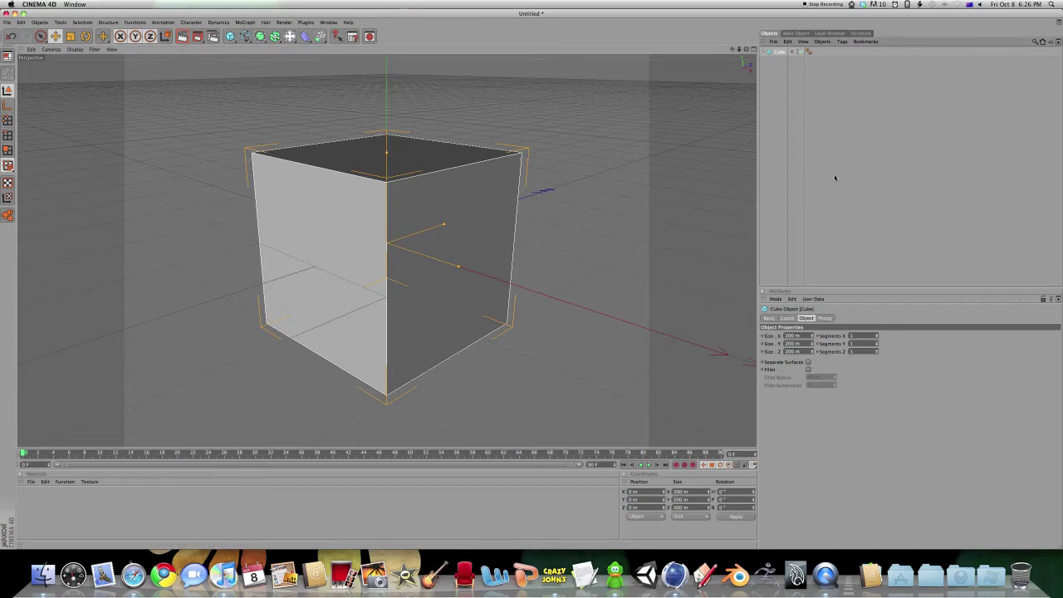
Try making the cube editable, undo that conversion, and set its X, Y and Z segments to 2.
key(c)
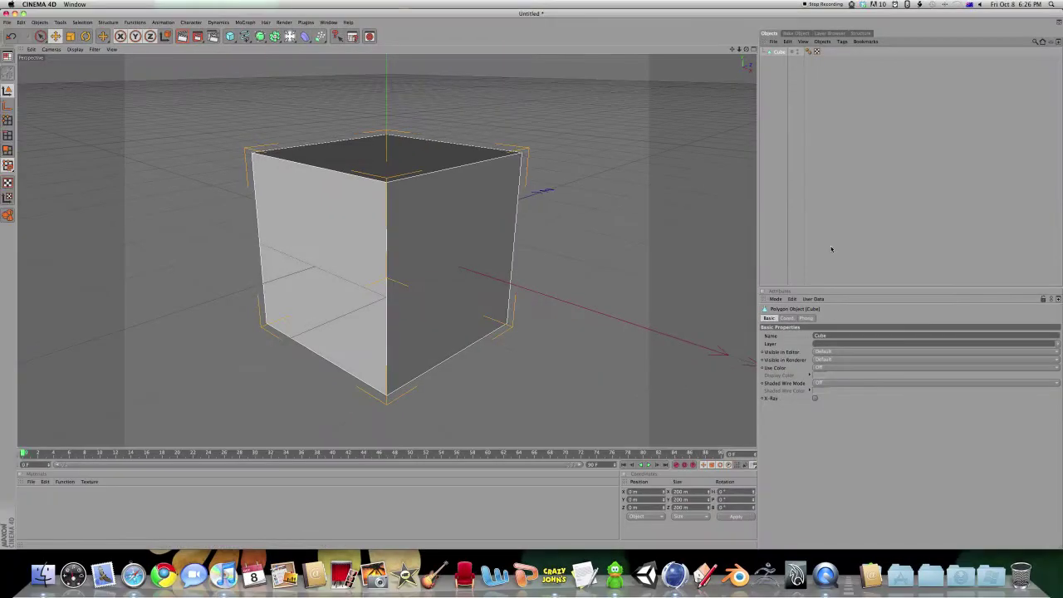
key(super+z)
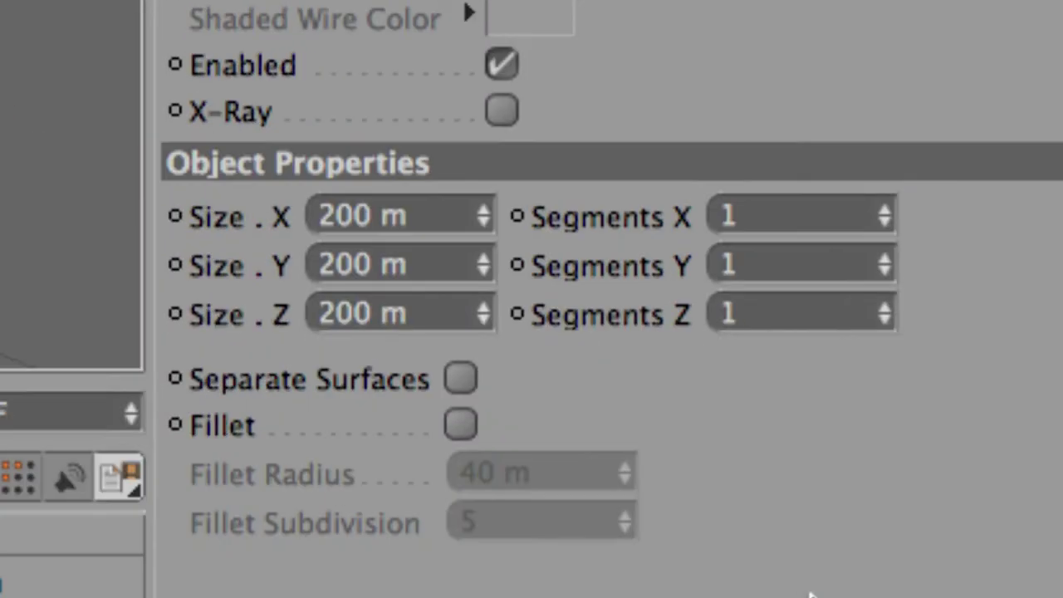
click(809, 504)
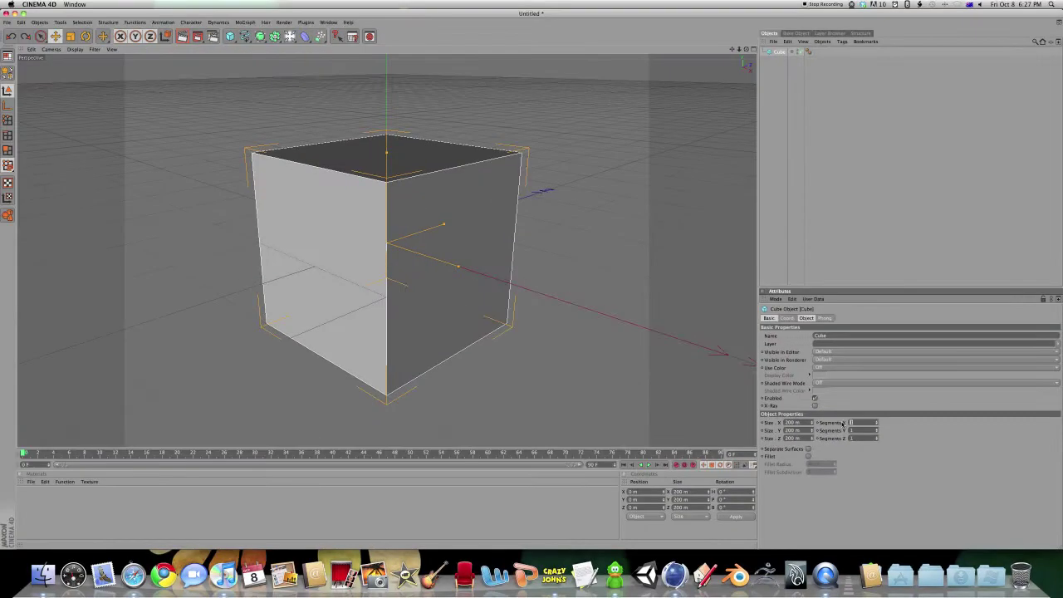
text(2)
key(Return)
text(2)
key(Tab)
text(2)
key(Return)
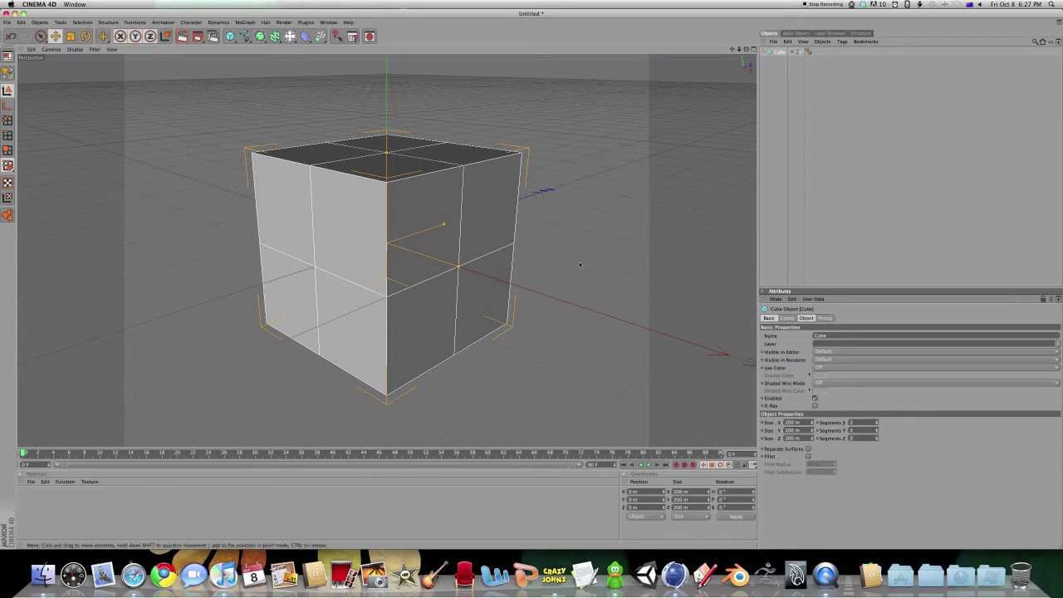
Undo the cube's X, Y and Z segment changes.
mouse_move(405, 254)
alt+mouse_down()
mouse_move(357, 259)
mouse_move(316, 225)
mouse_move(395, 270)
mouse_move(406, 254)
alt+mouse_up()
key(super+z)
key(super+z)
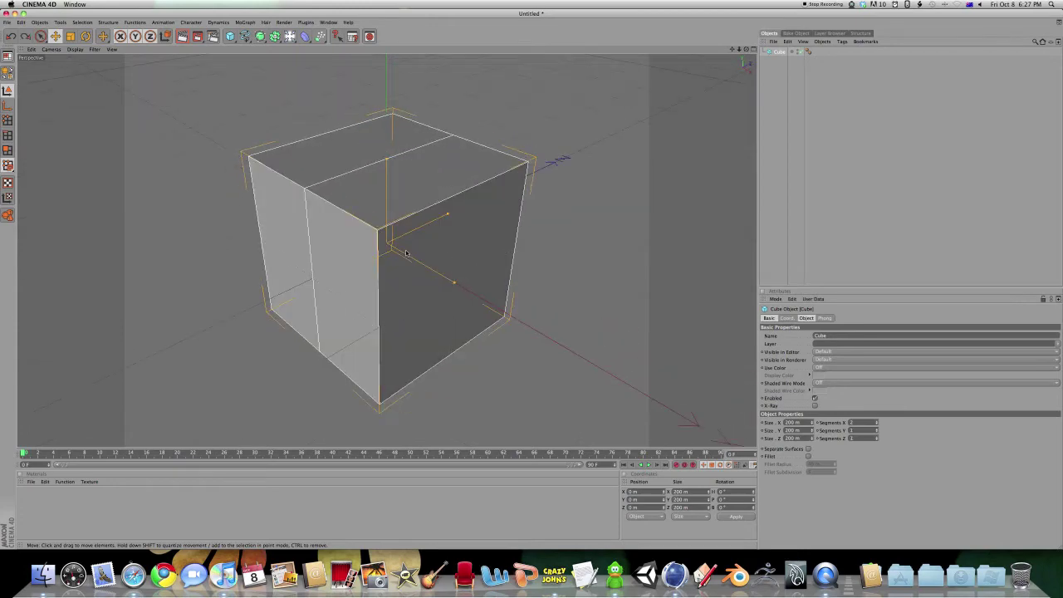
key(super+z)
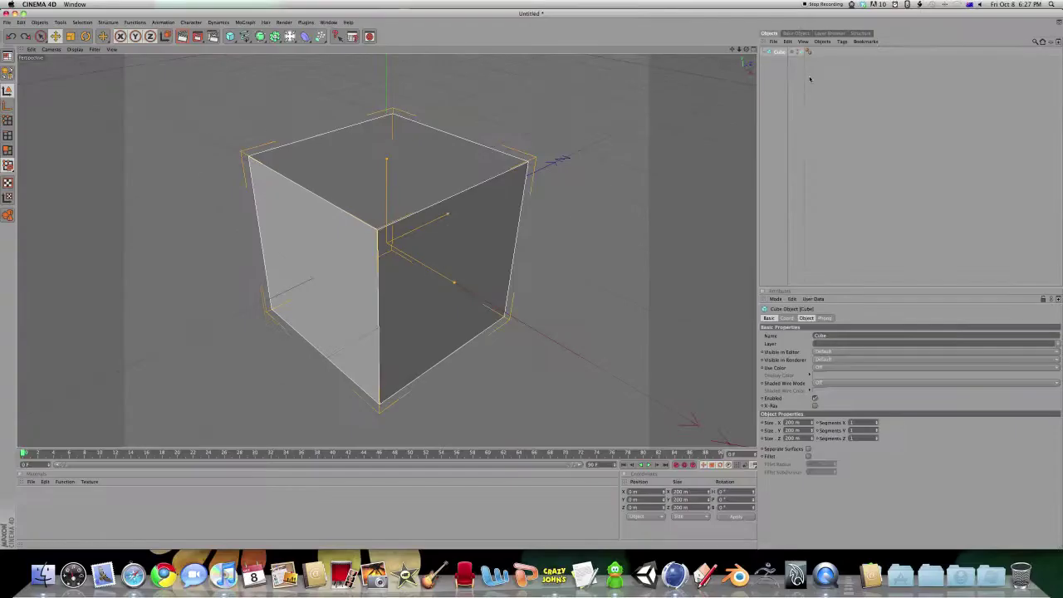
Make the cube an editable polygon object and try moving its top face, undoing the move.
key(c)
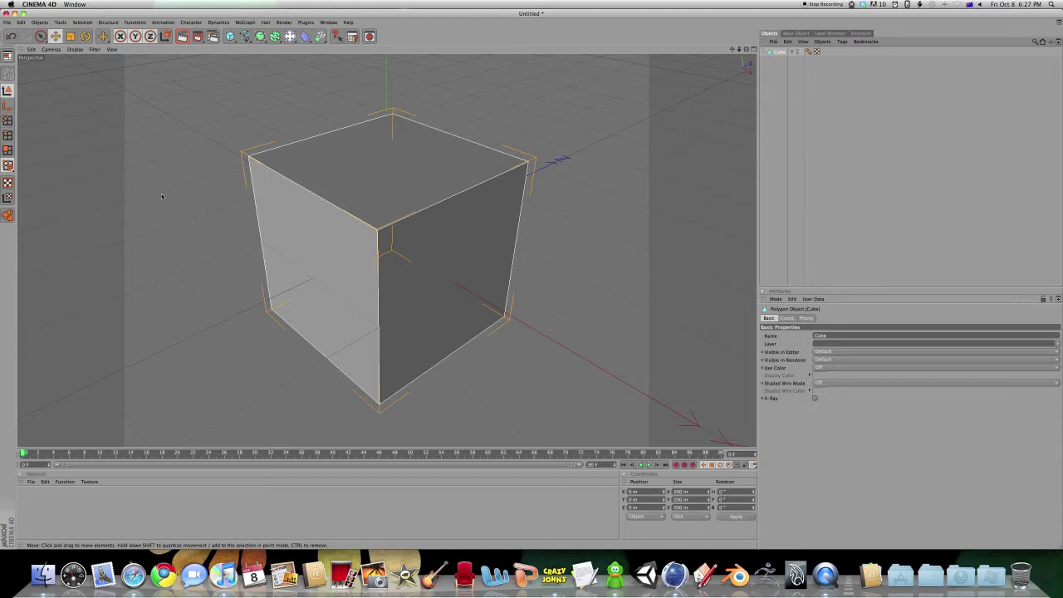
click(9, 151)
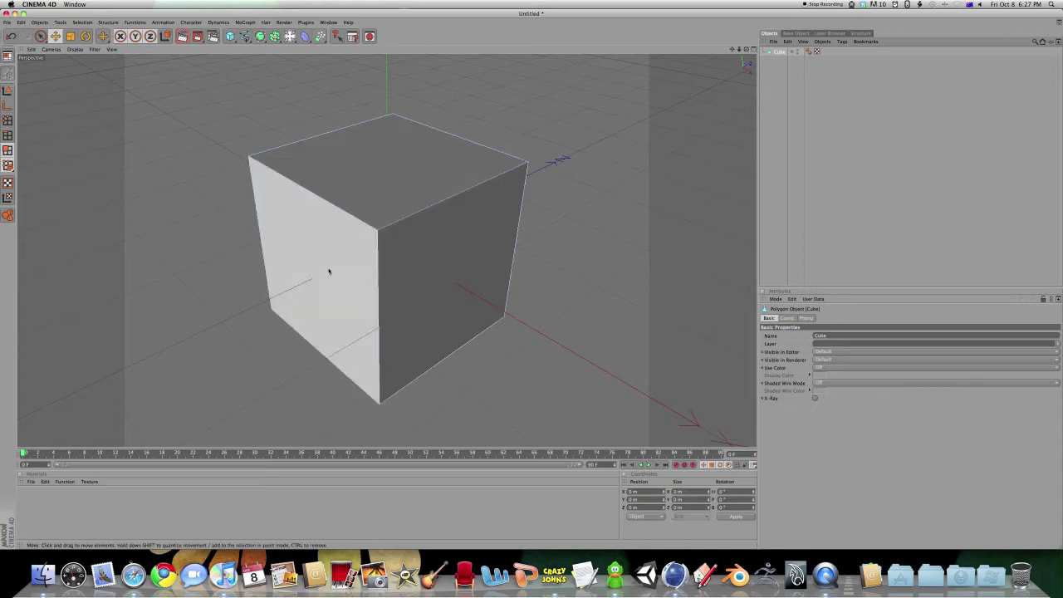
click(375, 190)
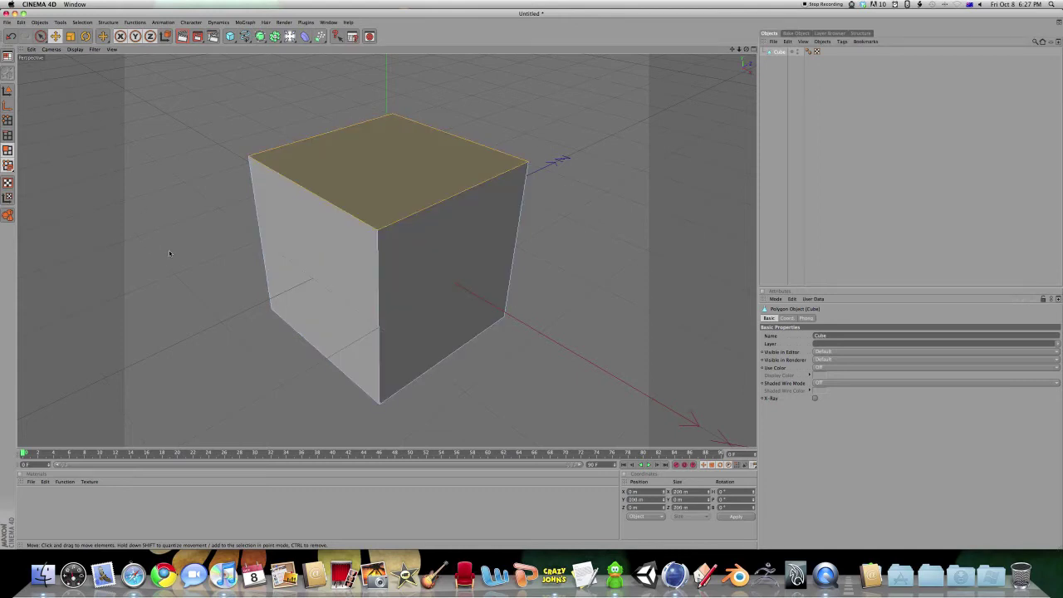
mouse_move(187, 235)
mouse_down()
mouse_move(297, 214)
mouse_move(226, 148)
mouse_move(172, 195)
mouse_move(185, 322)
mouse_move(354, 274)
mouse_move(246, 190)
mouse_move(152, 349)
mouse_move(328, 335)
mouse_move(193, 205)
mouse_move(293, 137)
mouse_move(165, 213)
mouse_move(176, 241)
mouse_up()
key(super+z)
Try moving one of the cube's top edges in edge mode and undo the move.
click(8, 135)
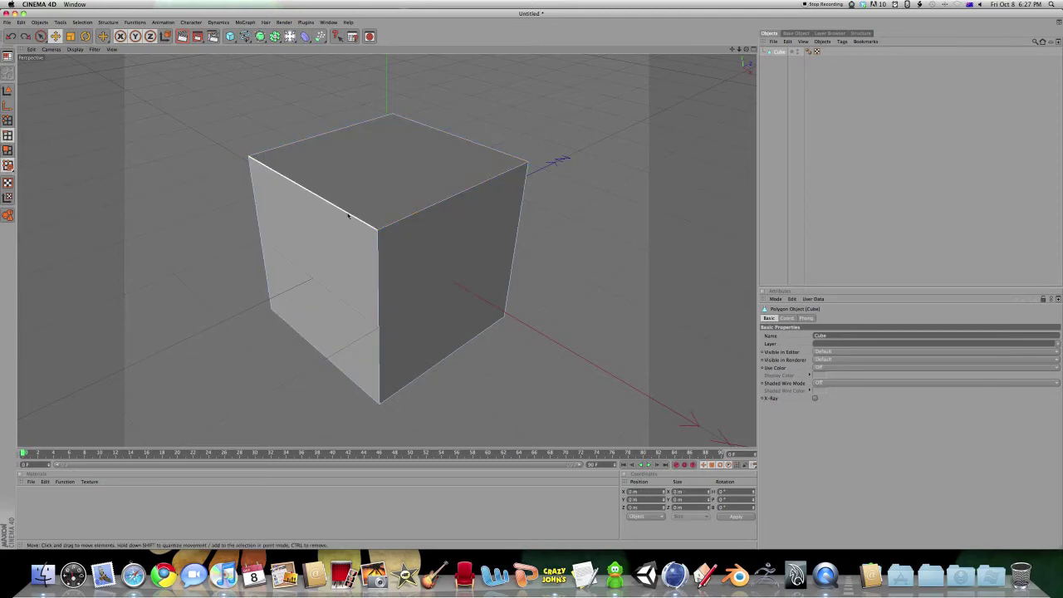
drag(348, 216, 392, 229)
key(super+z)
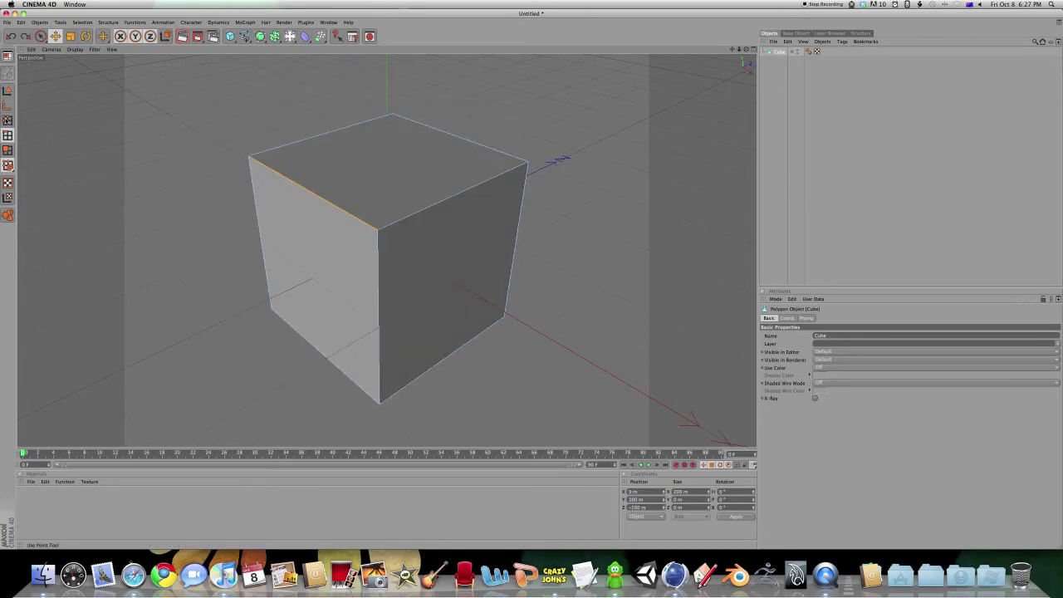
Try pulling one of the cube's top corner points upward, and undo both that move and the cube's conversion to editable.
click(7, 121)
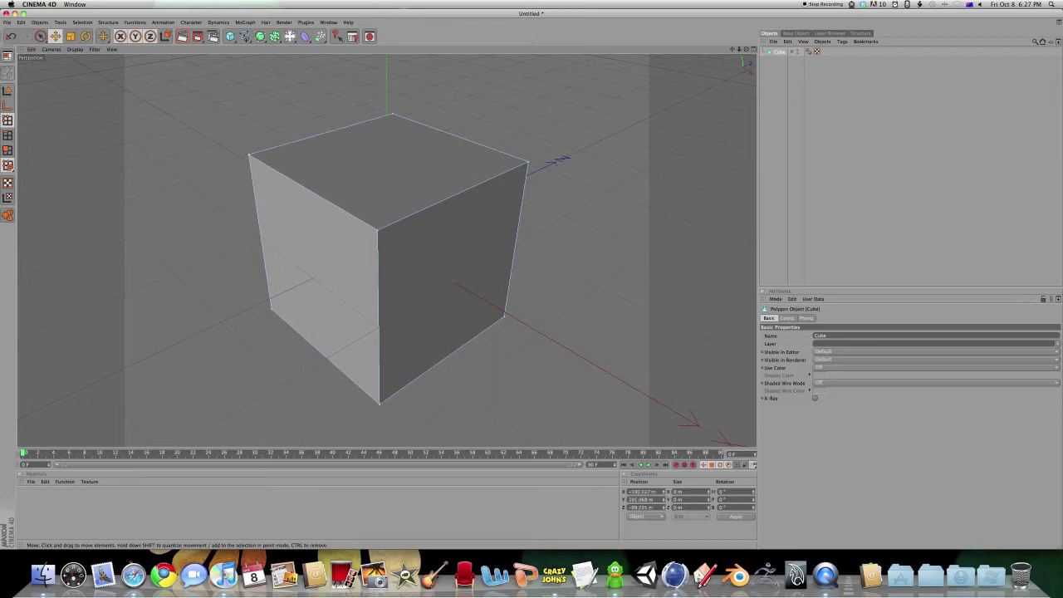
drag(249, 156, 249, 79)
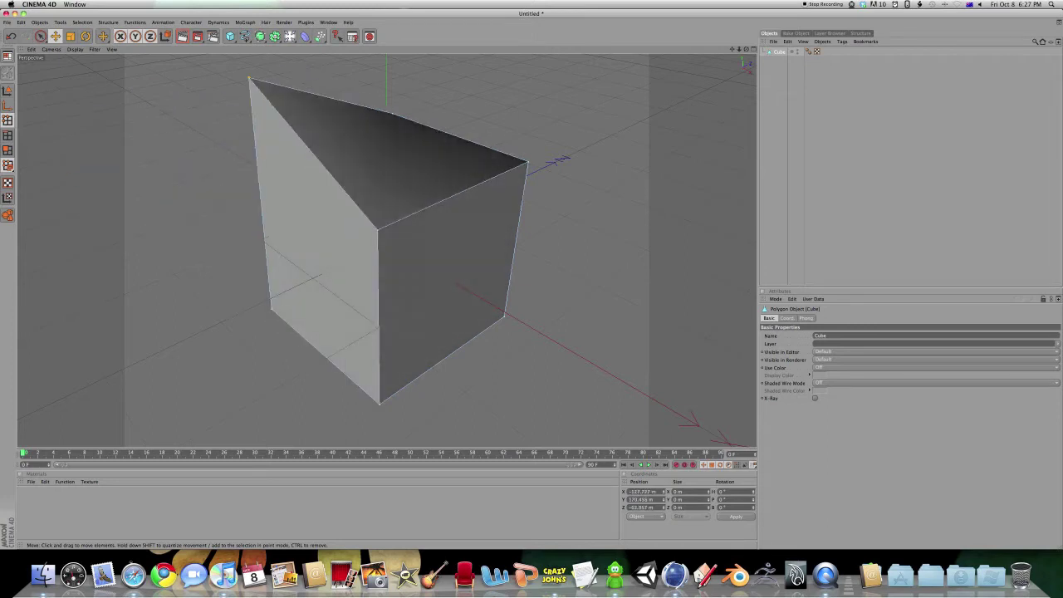
key(super+z)
key(super+z)
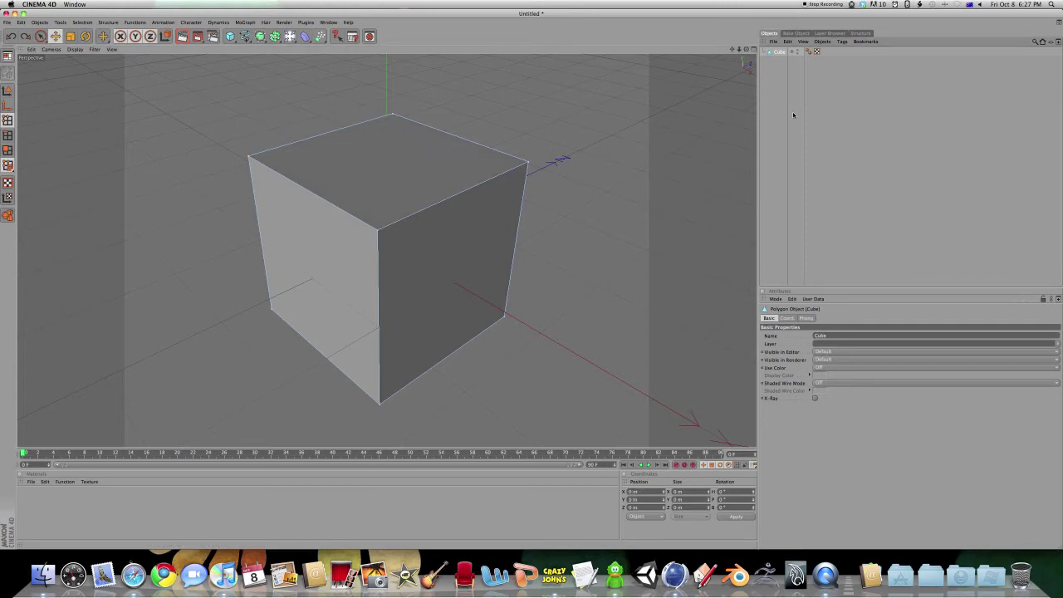
key(super+z)
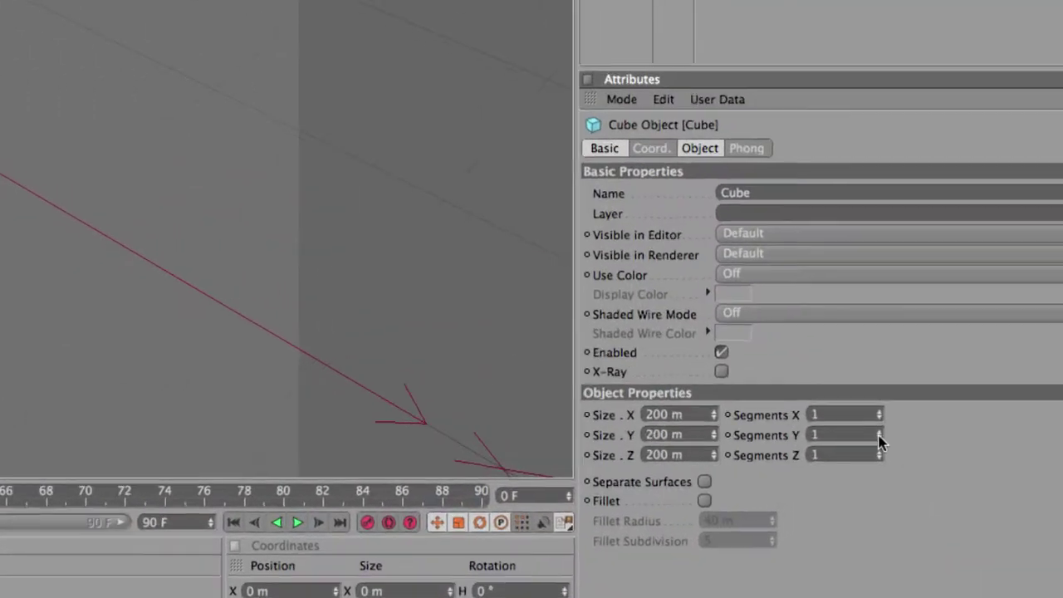
Set the cube's X, Y and Z segments to 2 and make it an editable polygon object.
click(862, 423)
drag(839, 415, 759, 419)
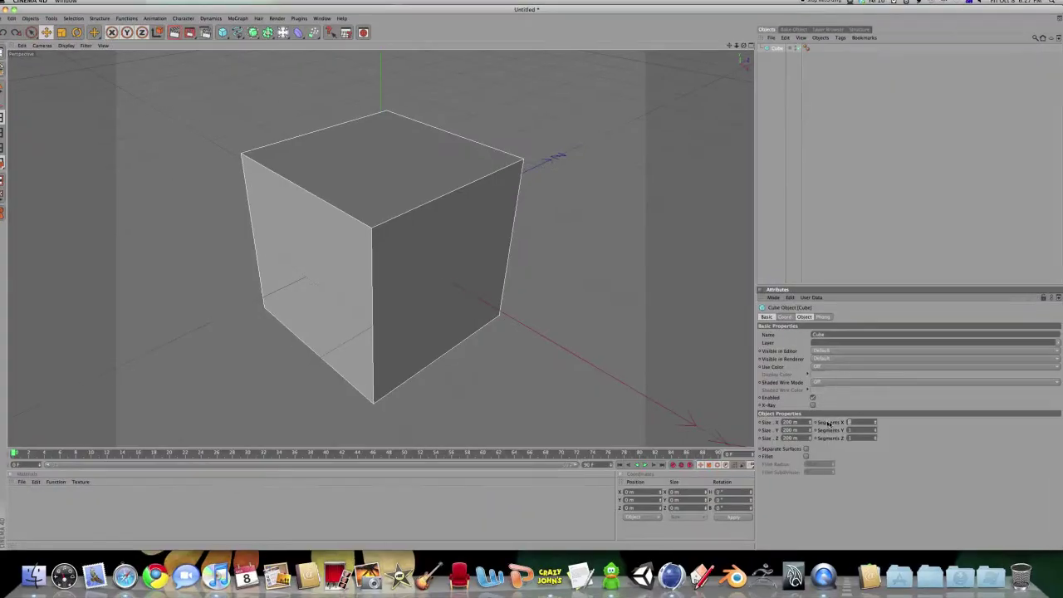
text(2)
key(Tab)
text(2)
key(Tab)
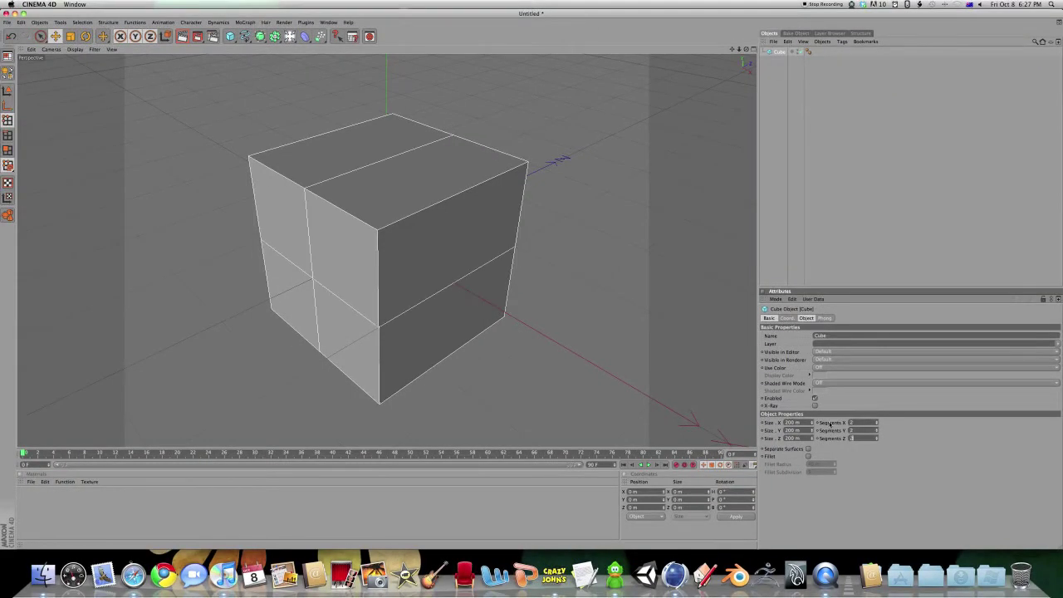
text(2)
key(Tab)
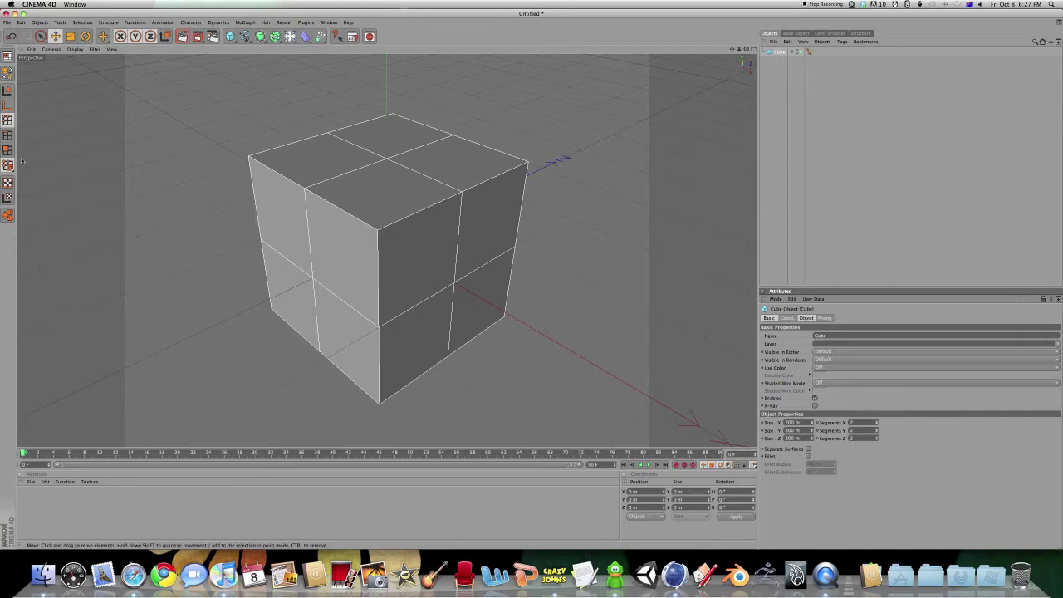
key(c)
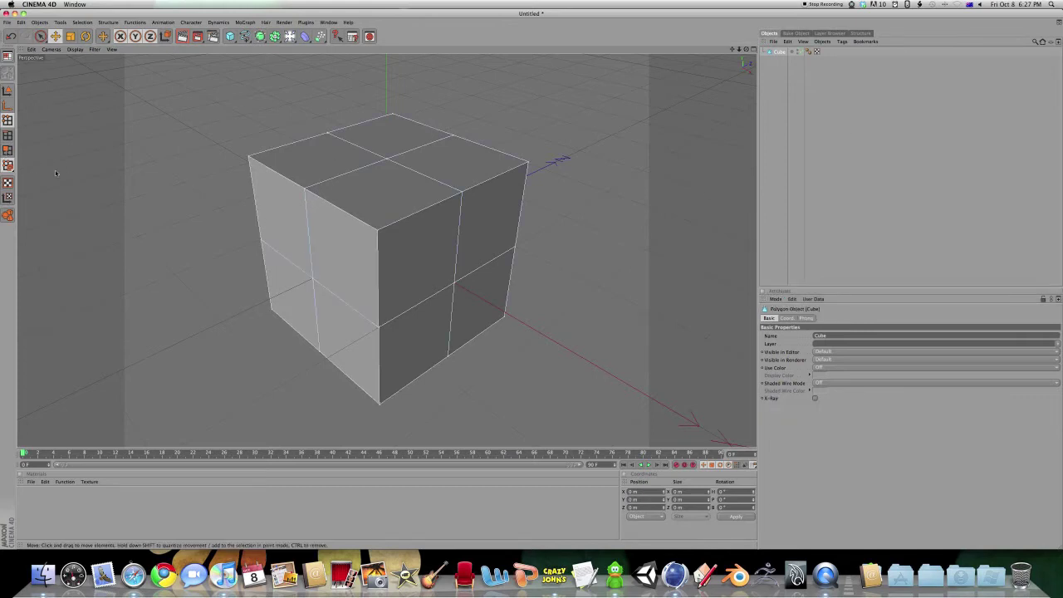
Try moving a single quarter polygon of the cube's top face in polygon mode and undo the move.
click(7, 149)
click(294, 166)
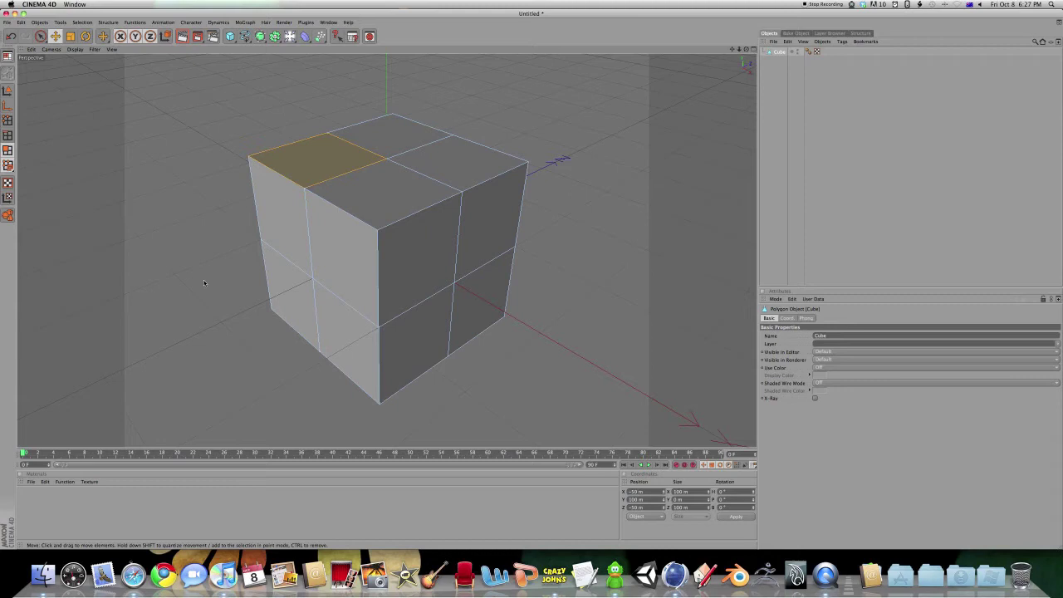
drag(203, 282, 221, 314)
key(super+z)
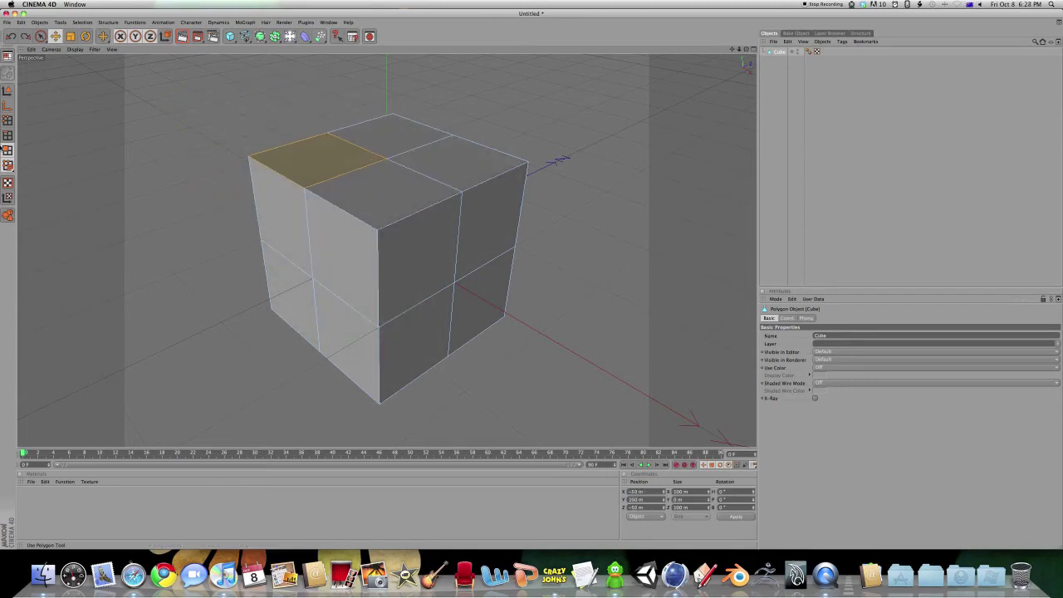
Try moving the centre point of the cube's top face, undo the move, and return the timeline to frame 0.
click(8, 120)
click(387, 159)
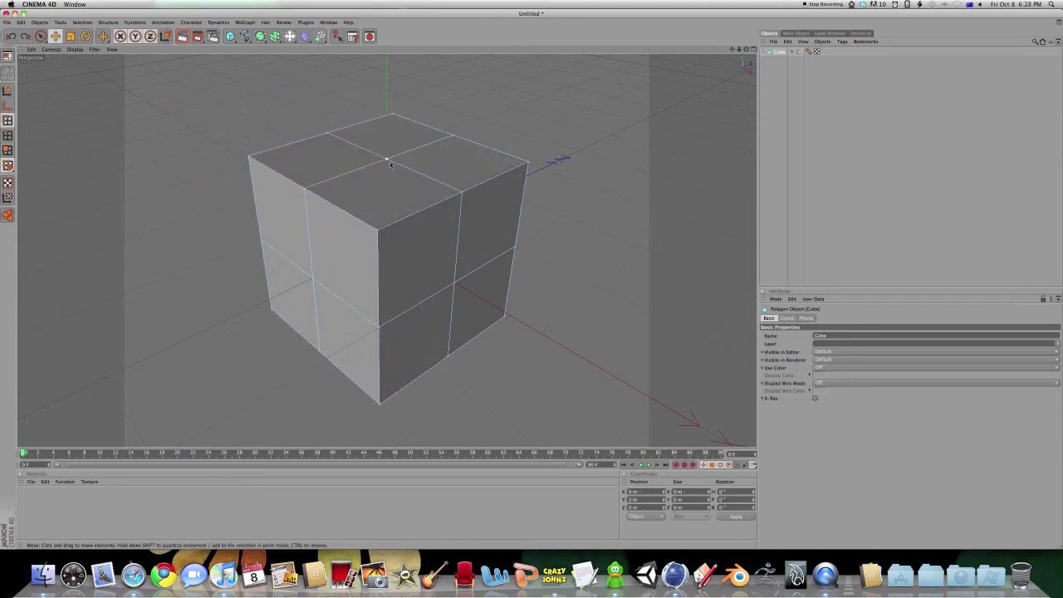
click(549, 454)
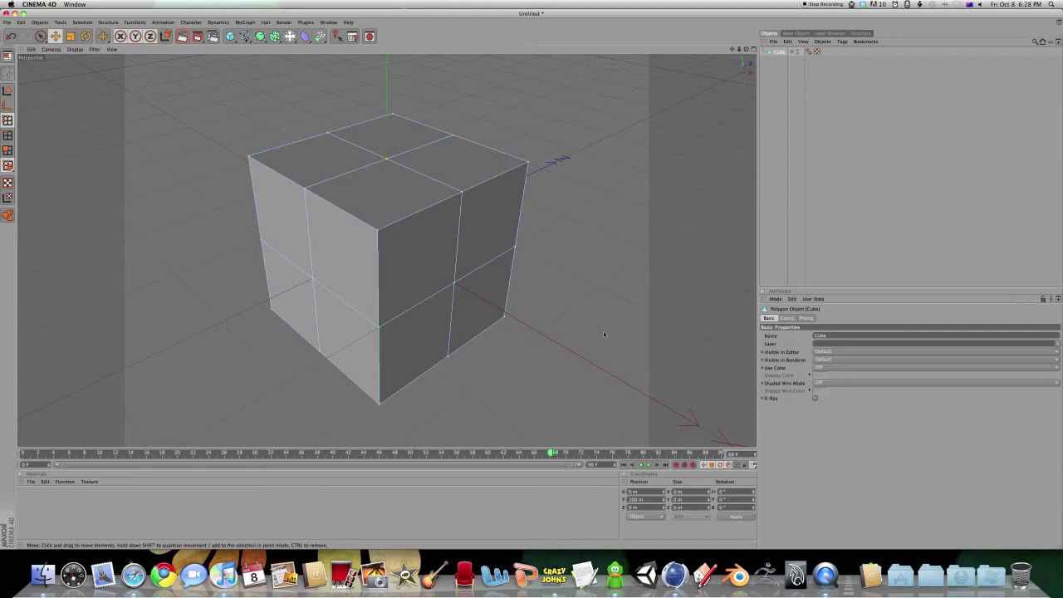
drag(604, 335, 602, 281)
key(super+z)
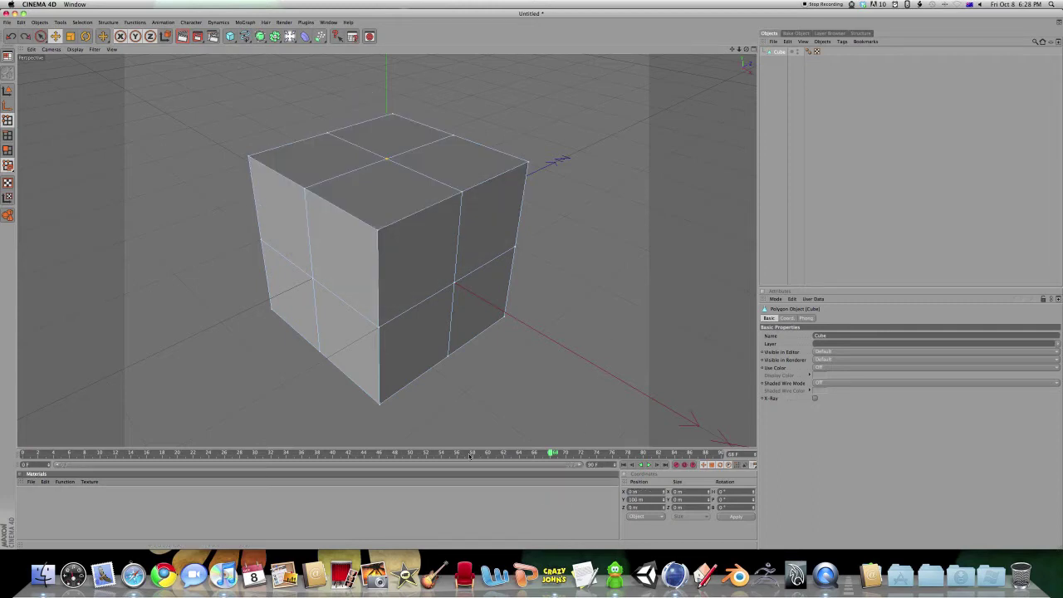
drag(470, 455, 25, 455)
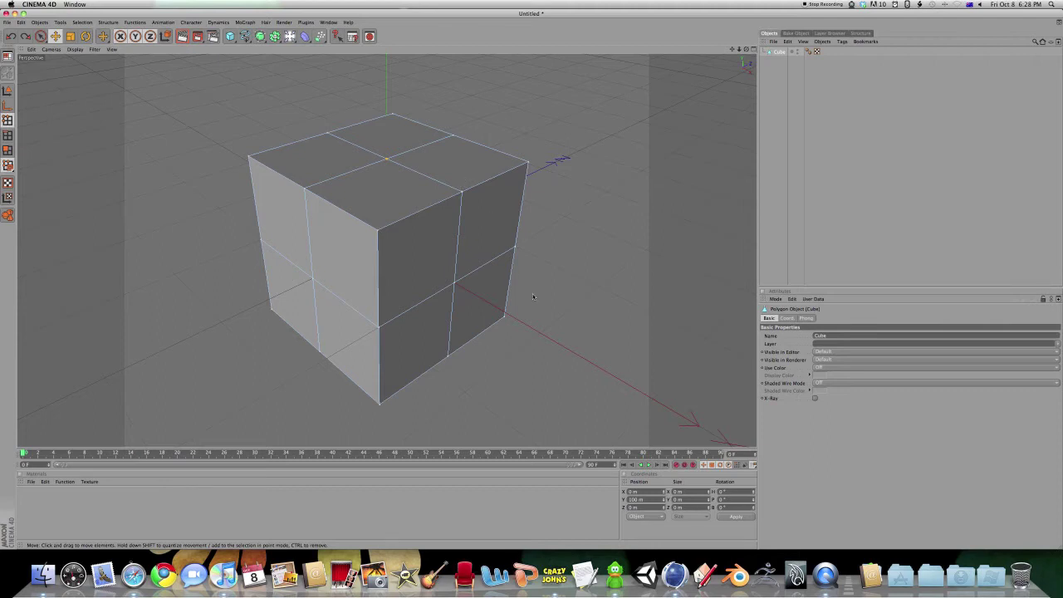
Select all of the cube's polygons in polygon mode.
alt+drag(540, 299, 565, 349)
alt+drag(498, 333, 474, 311)
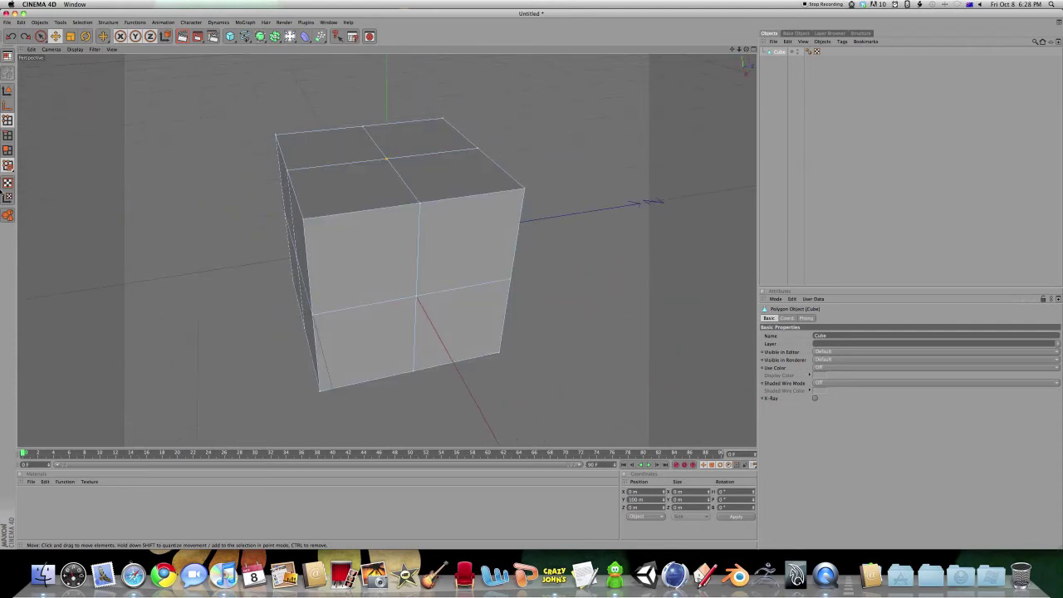
click(9, 150)
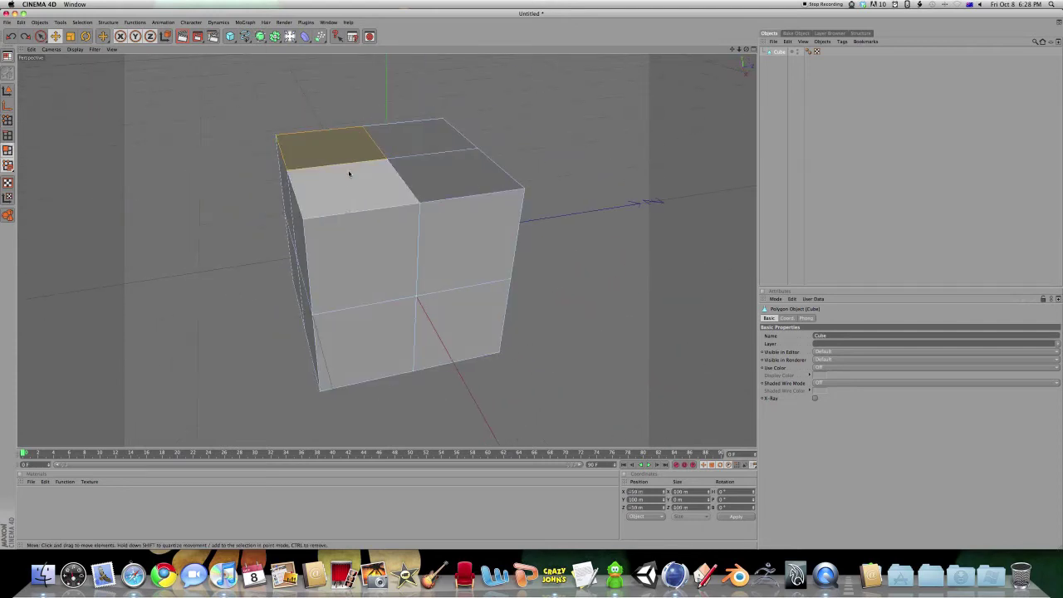
key(super+a)
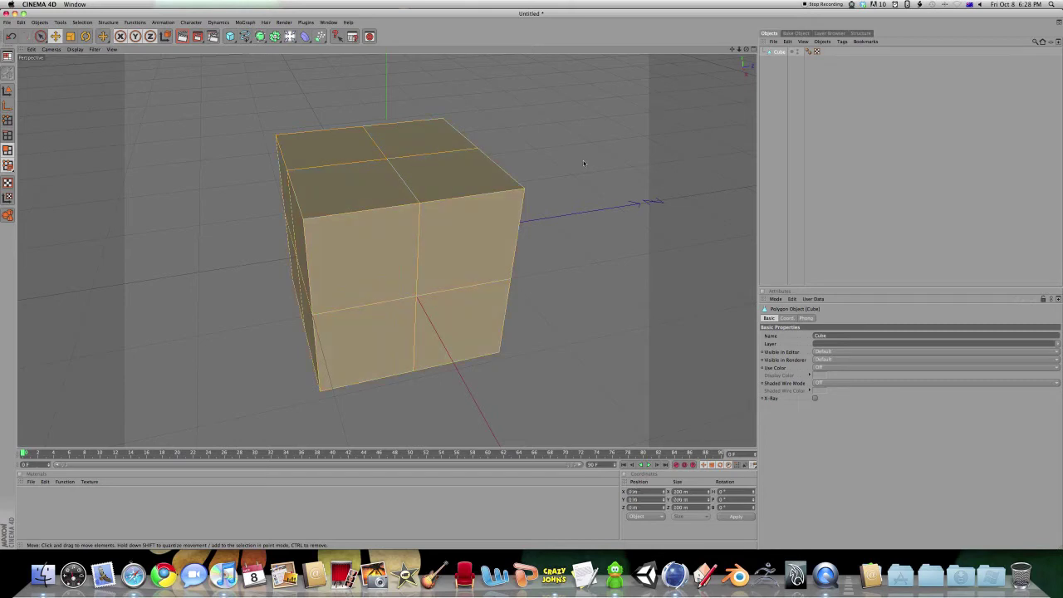
Subdivide all of the cube's selected polygons once, leaving HyperNURBS Subdivide off.
alt+drag(573, 171, 399, 133)
alt+drag(619, 133, 598, 191)
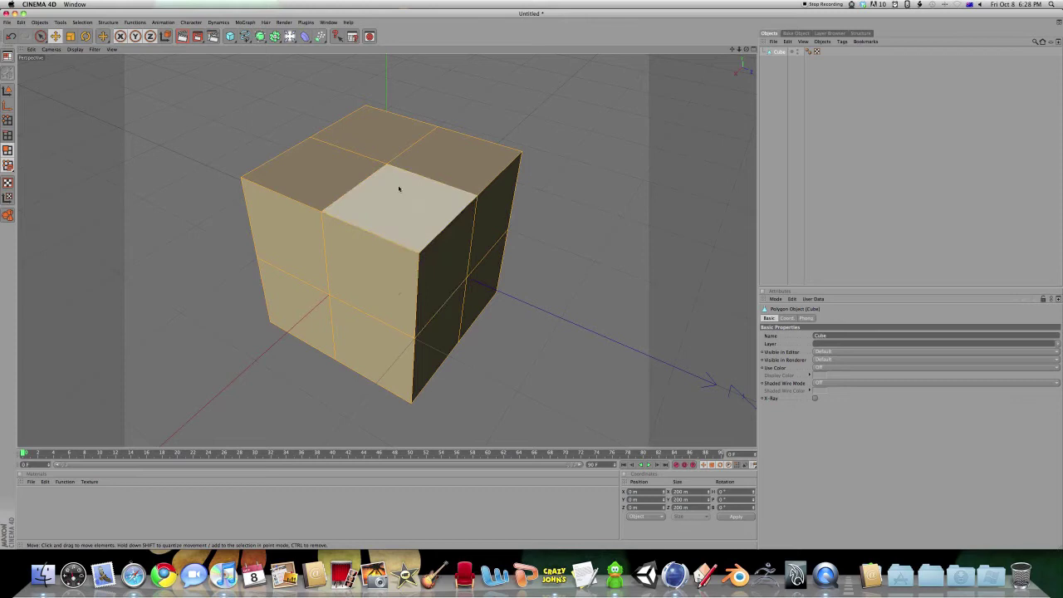
click(136, 22)
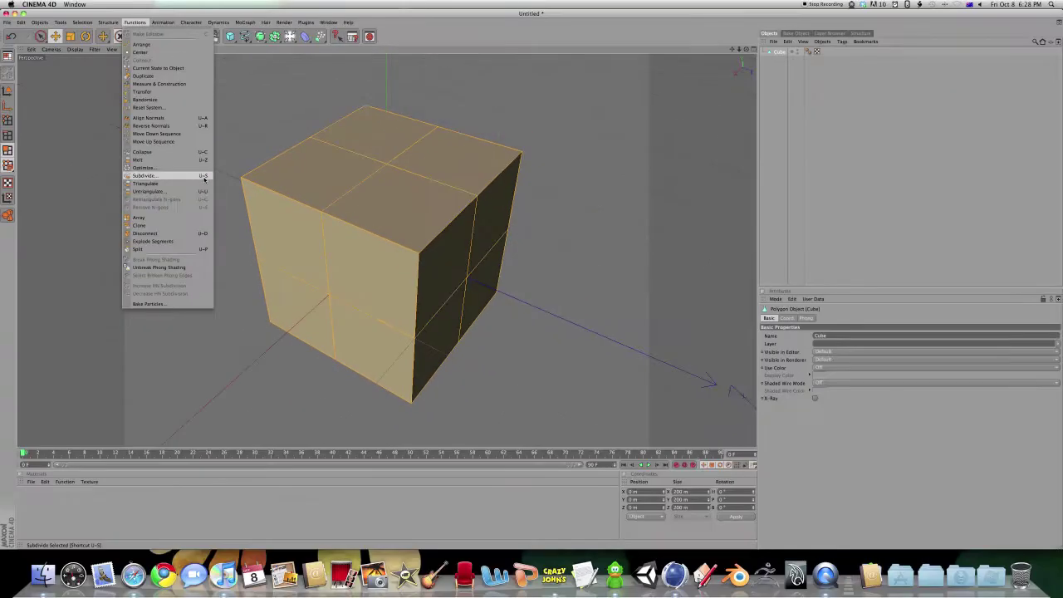
click(332, 180)
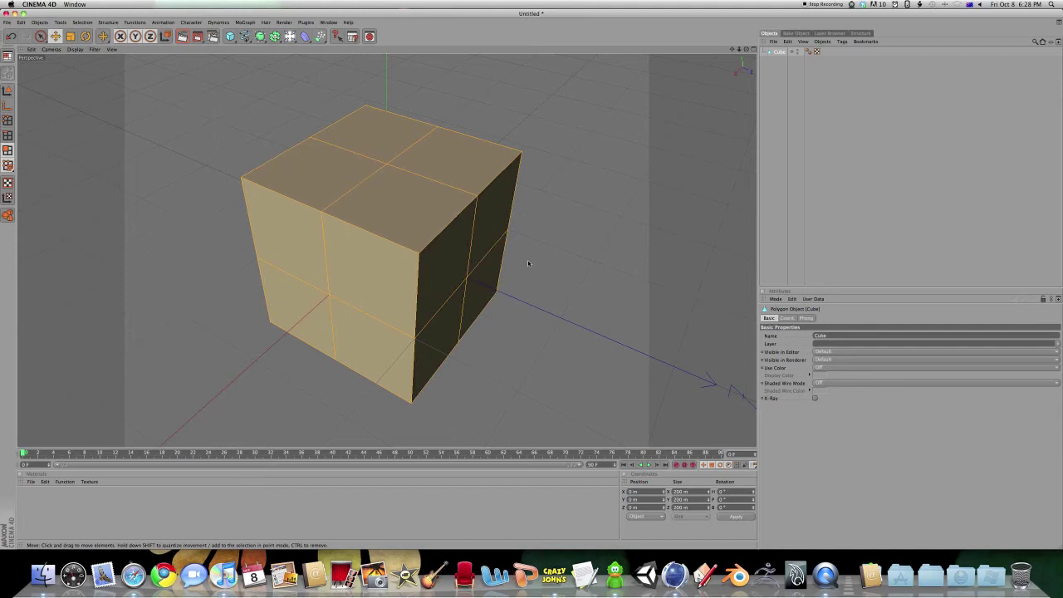
key(u)
key(s)
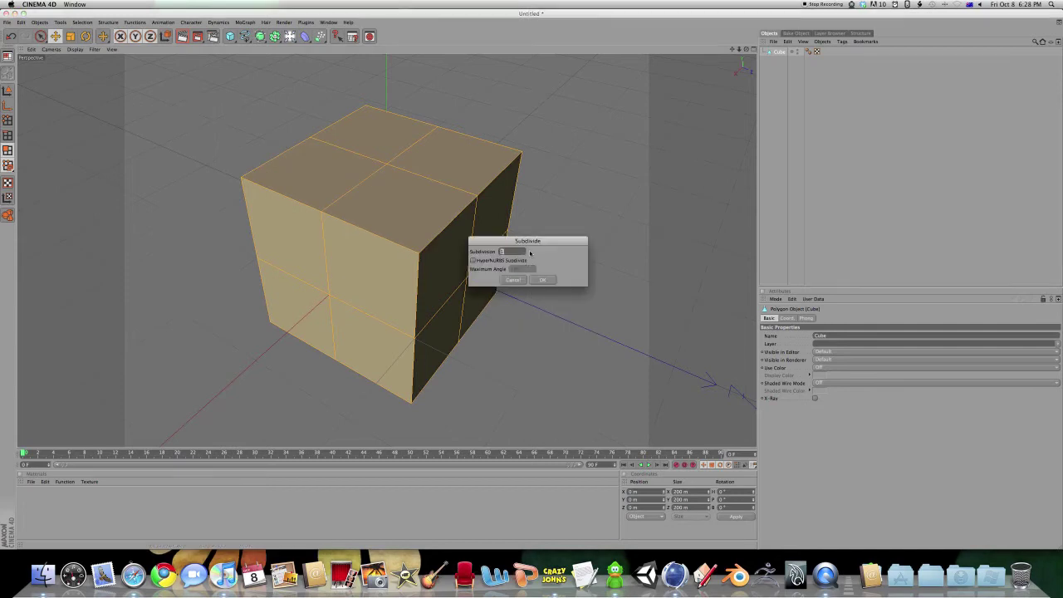
drag(536, 243, 434, 204)
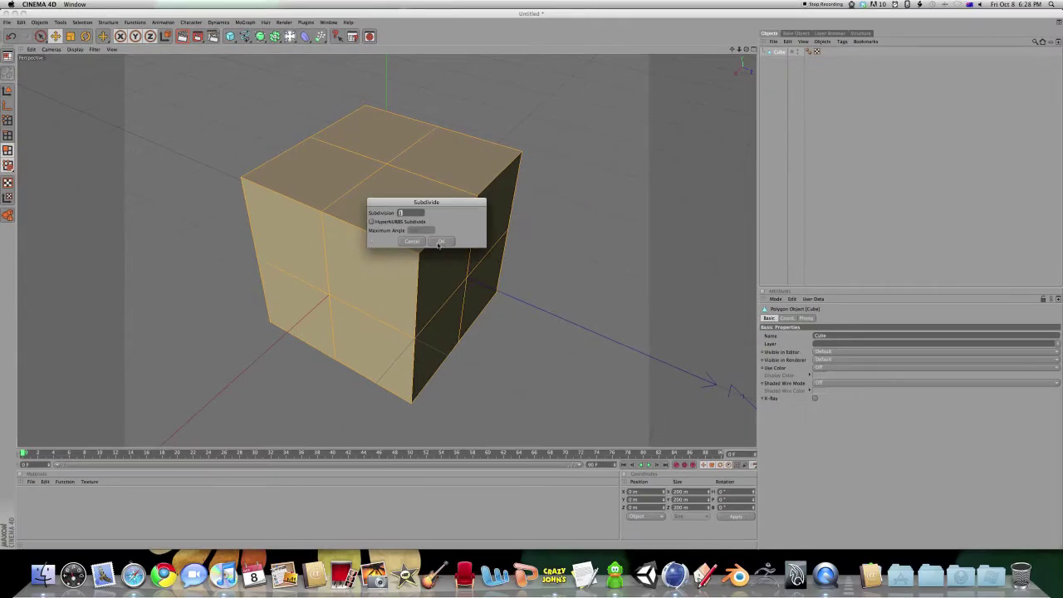
click(438, 243)
Try deleting a single polygon near the middle of the cube's top face to open a hole.
alt+drag(440, 250, 289, 183)
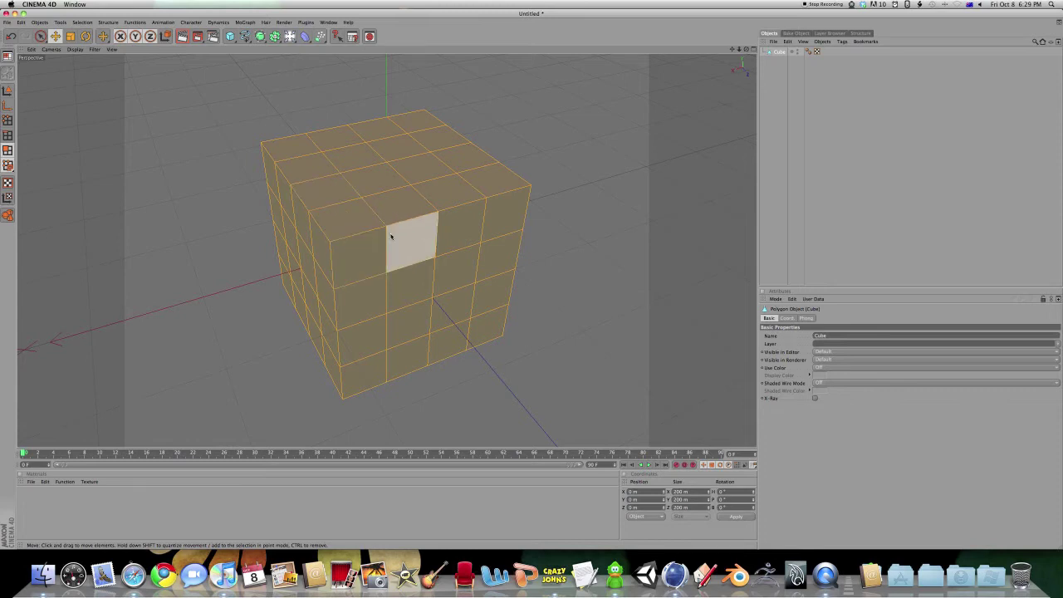
click(375, 180)
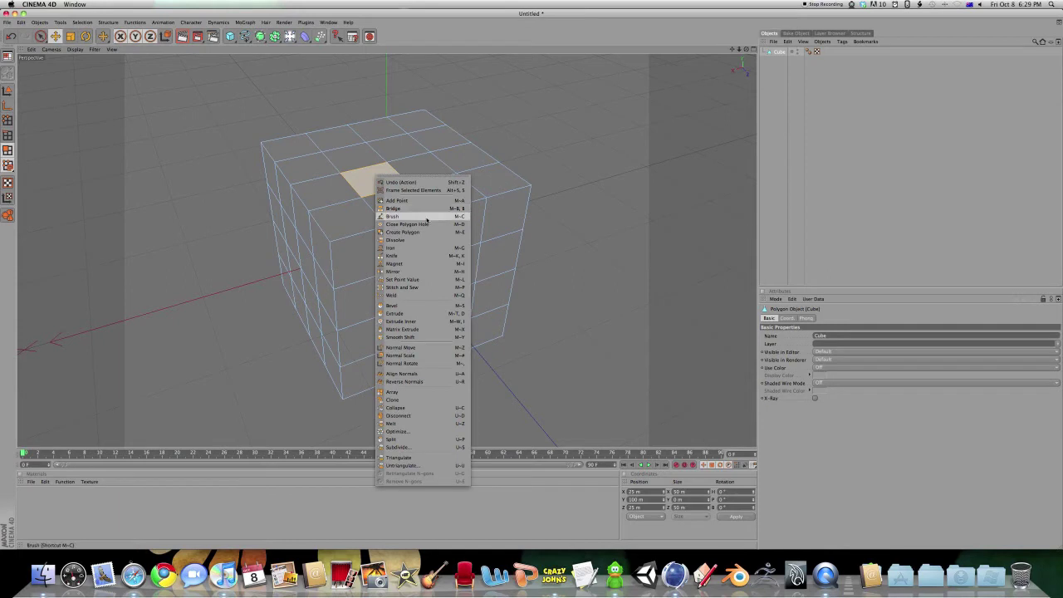
click(427, 217)
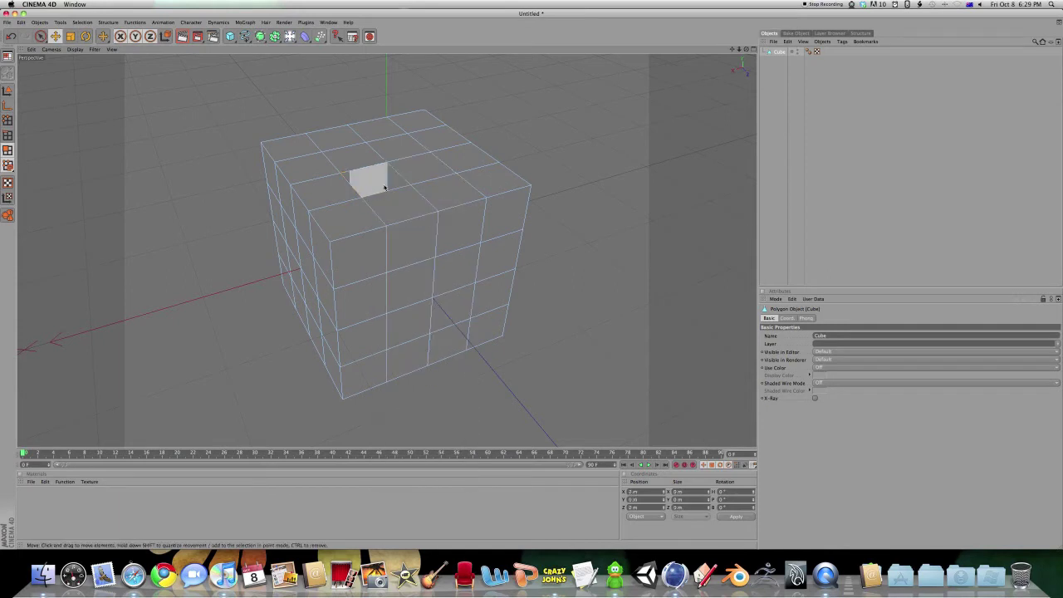
Try bridging the two top-face polygons on either side of the hole, then undo the changes to restore the face.
click(325, 191)
shift+click(417, 170)
right_click(442, 196)
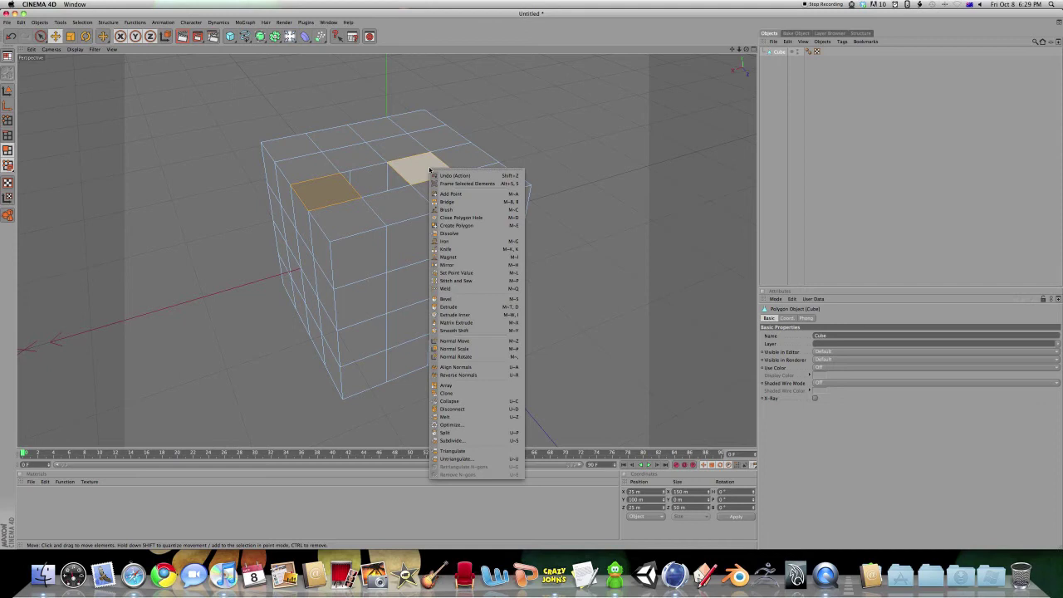
click(478, 202)
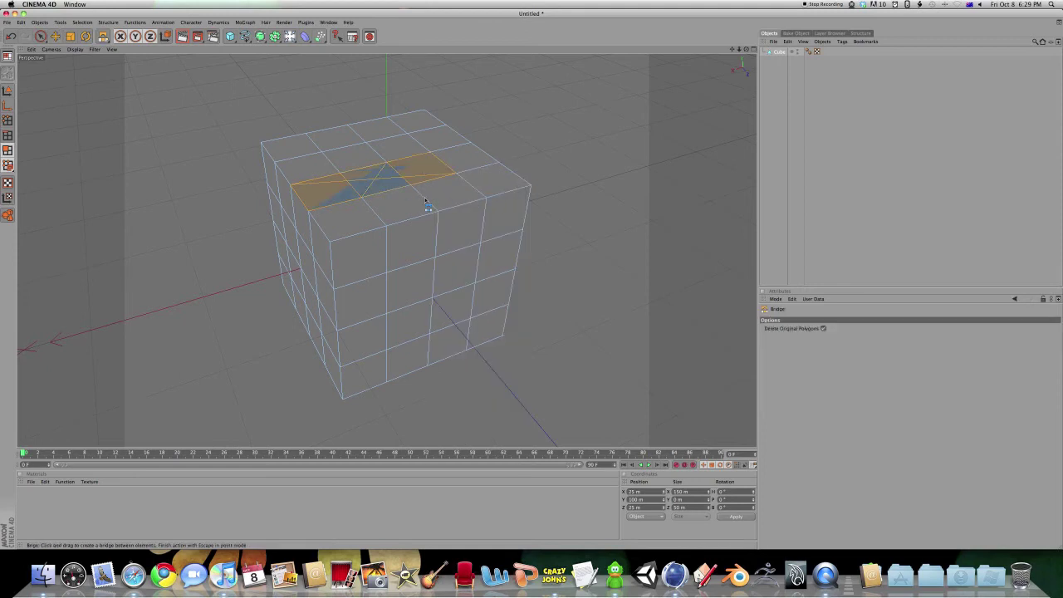
alt+drag(467, 310, 379, 193)
alt+drag(522, 261, 535, 277)
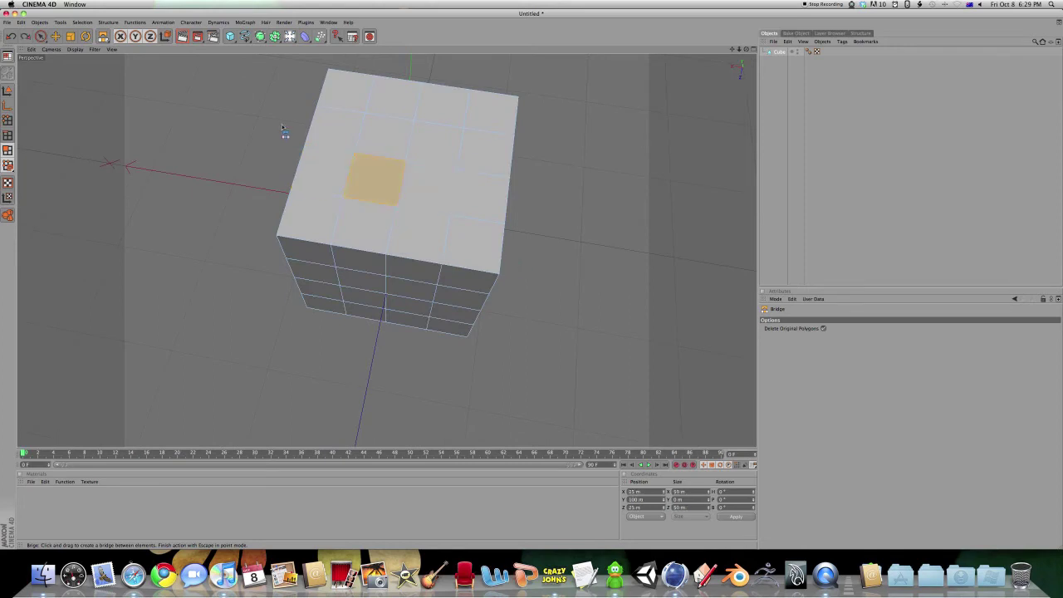
Try a straight Knife cut across the cube's top face with the cut restricted to the selected polygon.
right_click(381, 180)
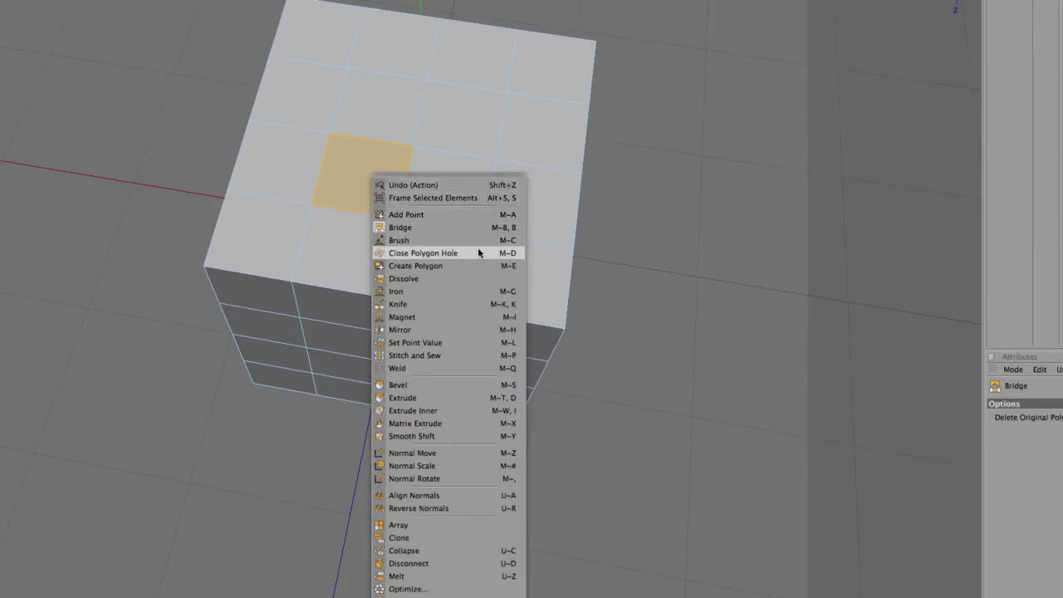
click(436, 257)
click(453, 306)
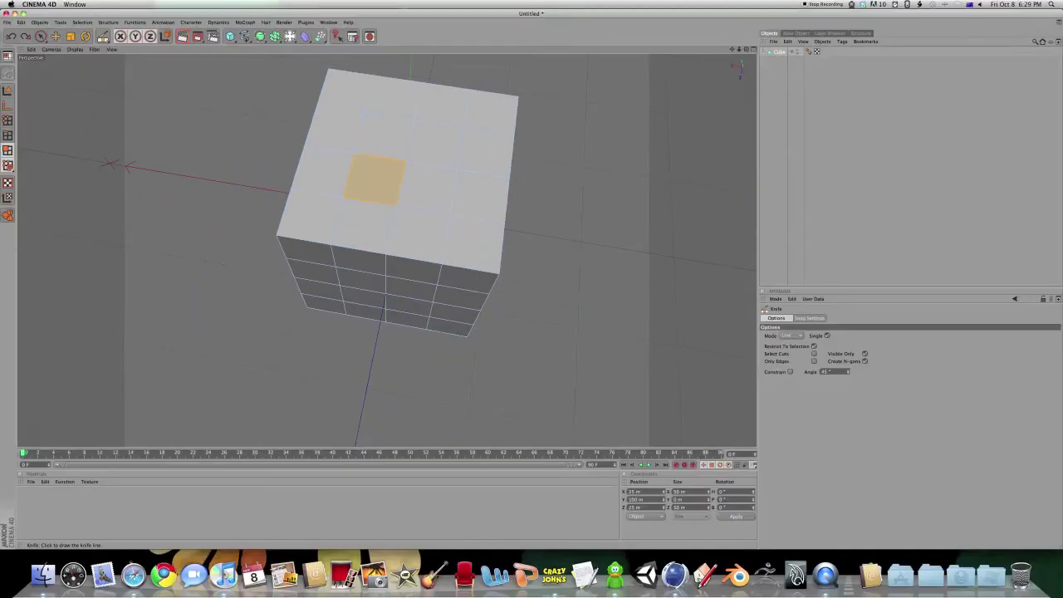
alt+drag(399, 249, 404, 192)
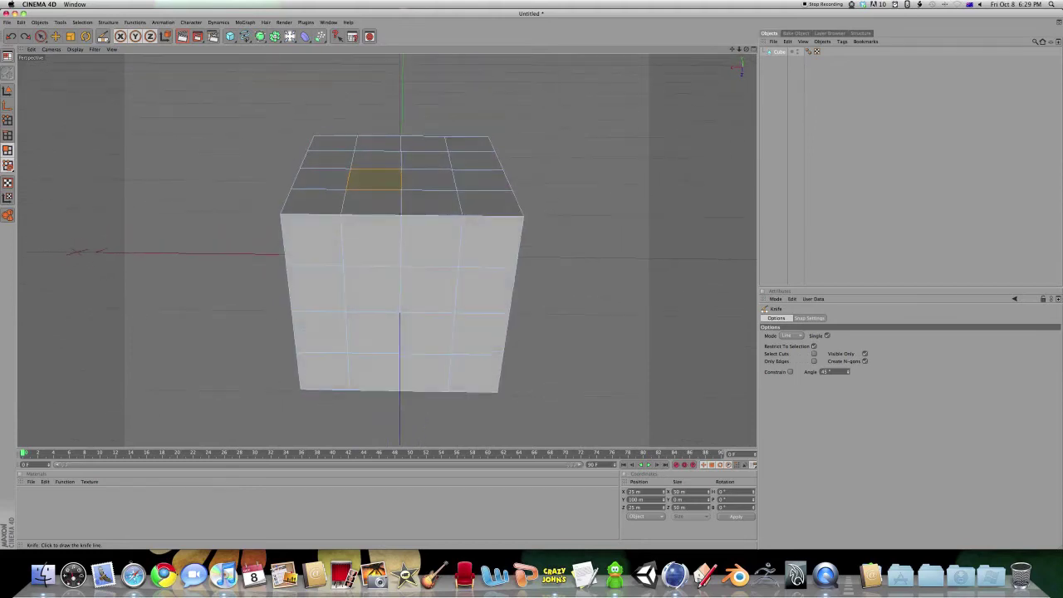
mouse_move(411, 320)
alt+mouse_down()
mouse_move(390, 308)
mouse_move(403, 328)
alt+mouse_up()
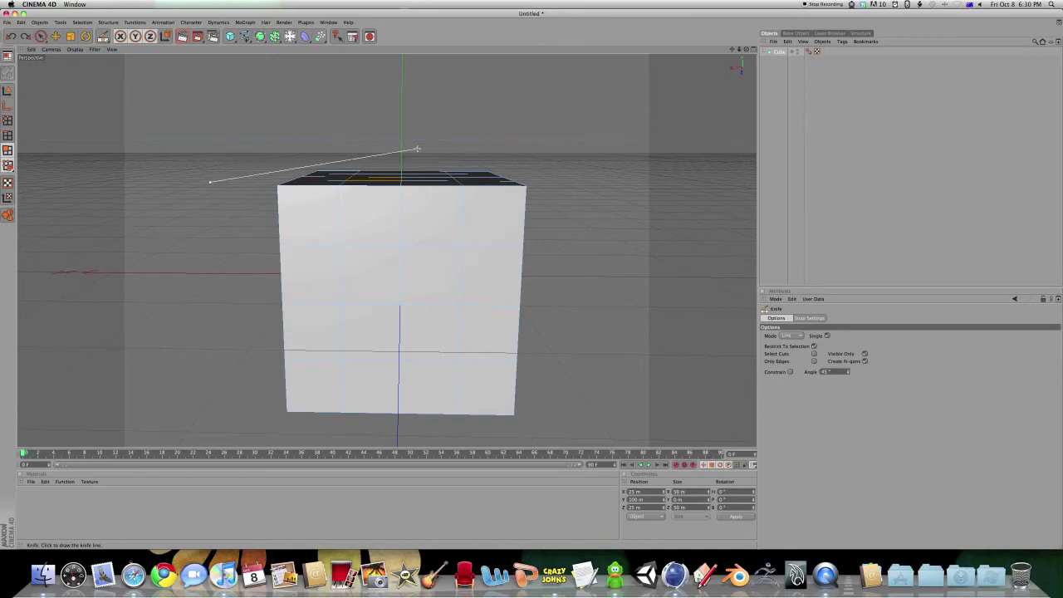
drag(530, 151, 249, 63)
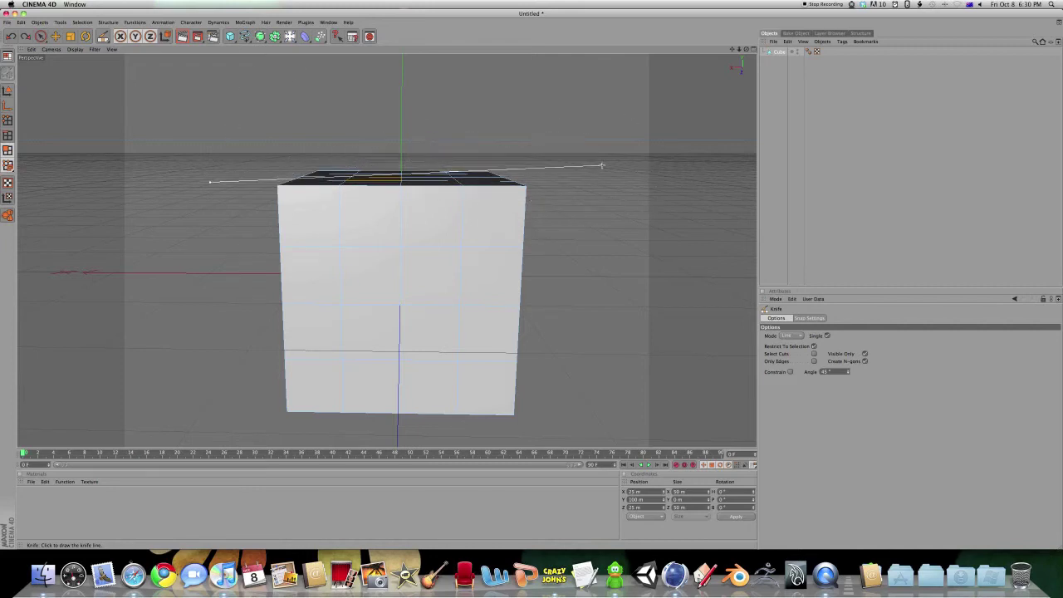
drag(602, 165, 631, 175)
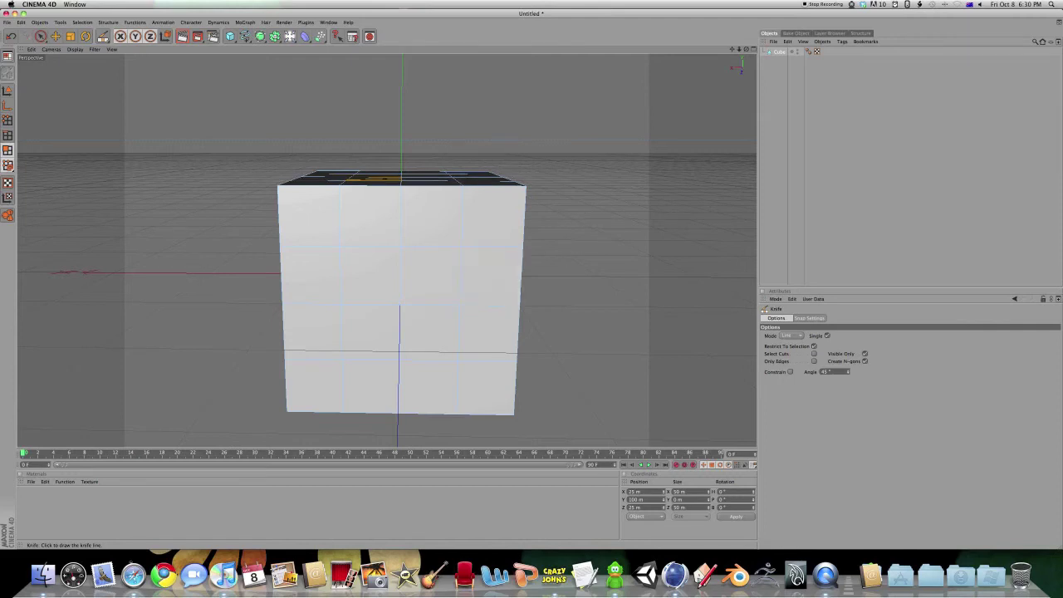
Turn off Restrict To Selection for the Knife and try a diagonal cut across the cube's top and front faces.
alt+drag(513, 265, 525, 250)
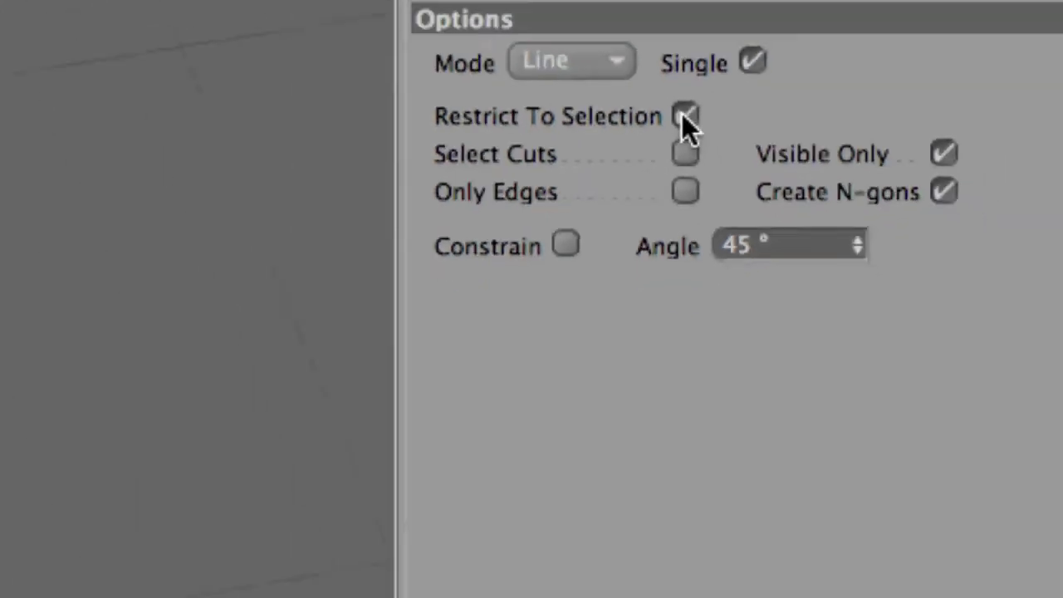
click(684, 115)
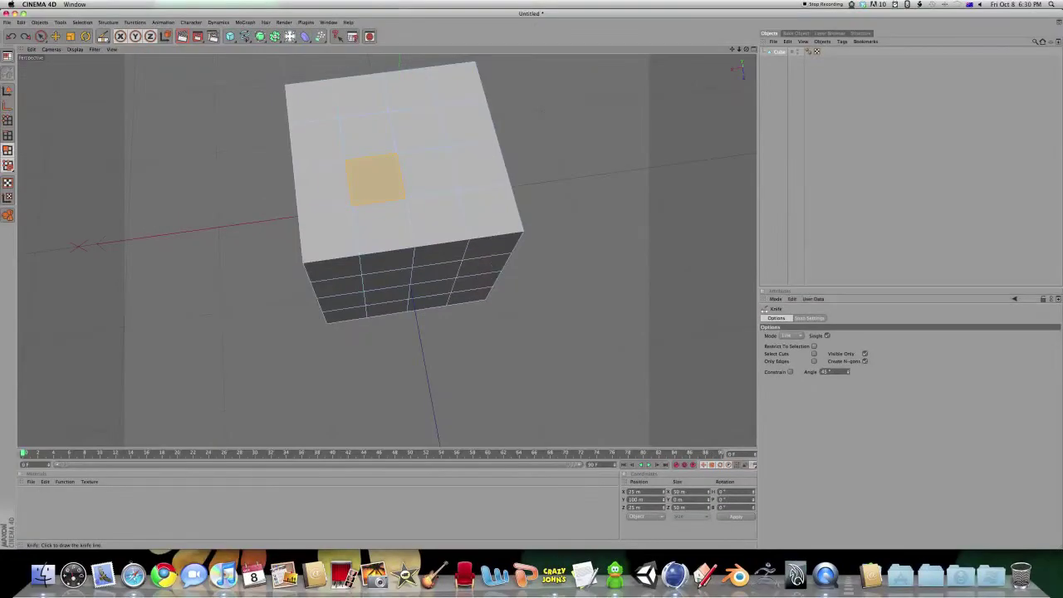
alt+drag(487, 262, 455, 181)
click(579, 103)
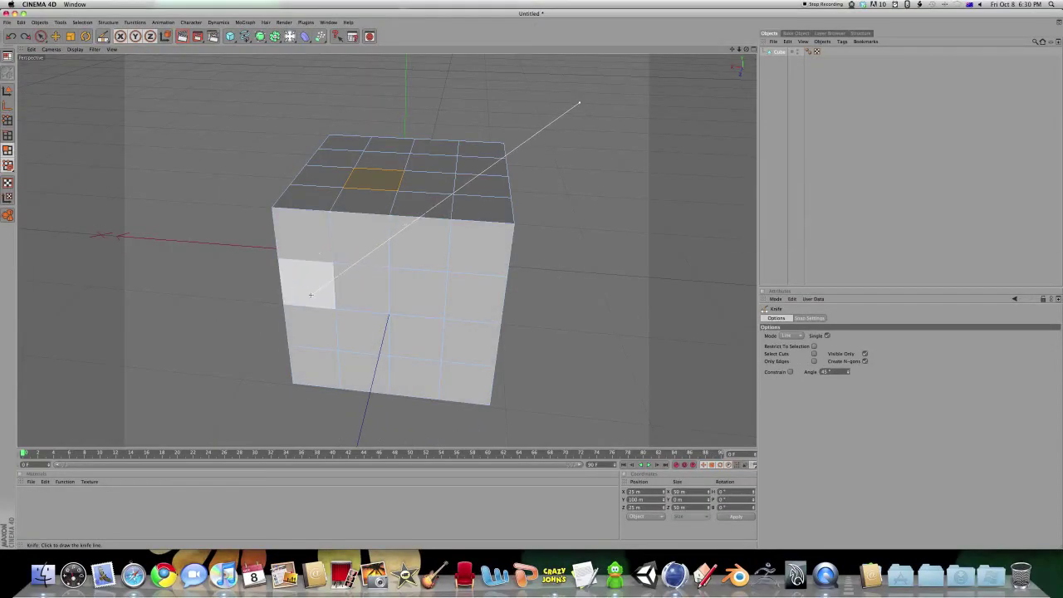
alt+drag(225, 354, 116, 295)
alt+drag(448, 336, 407, 299)
alt+drag(270, 272, 224, 351)
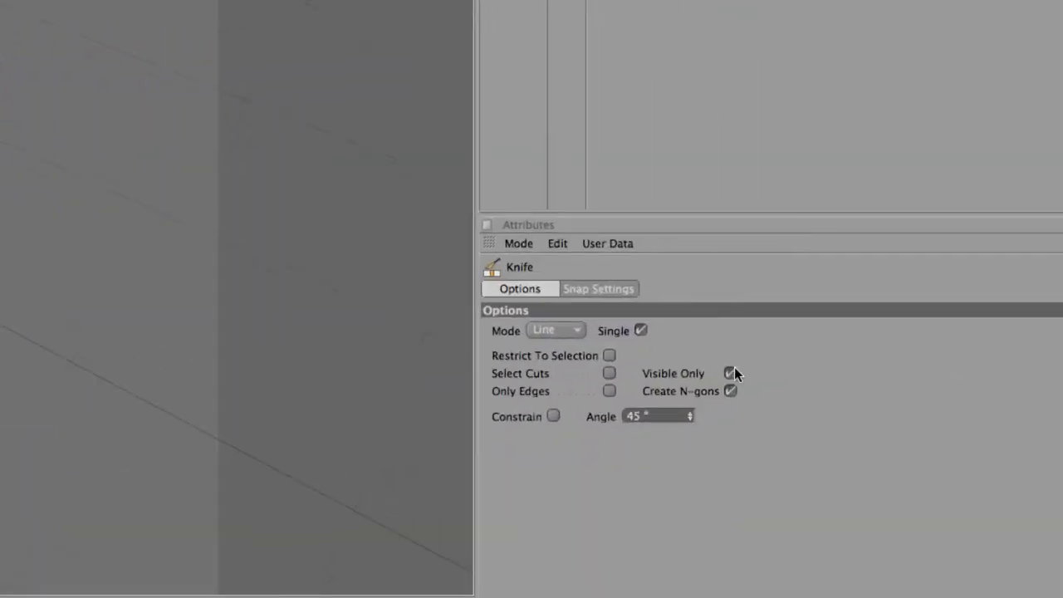
Turn off Visible Only for the Knife and try a diagonal cut through the whole cube.
click(729, 373)
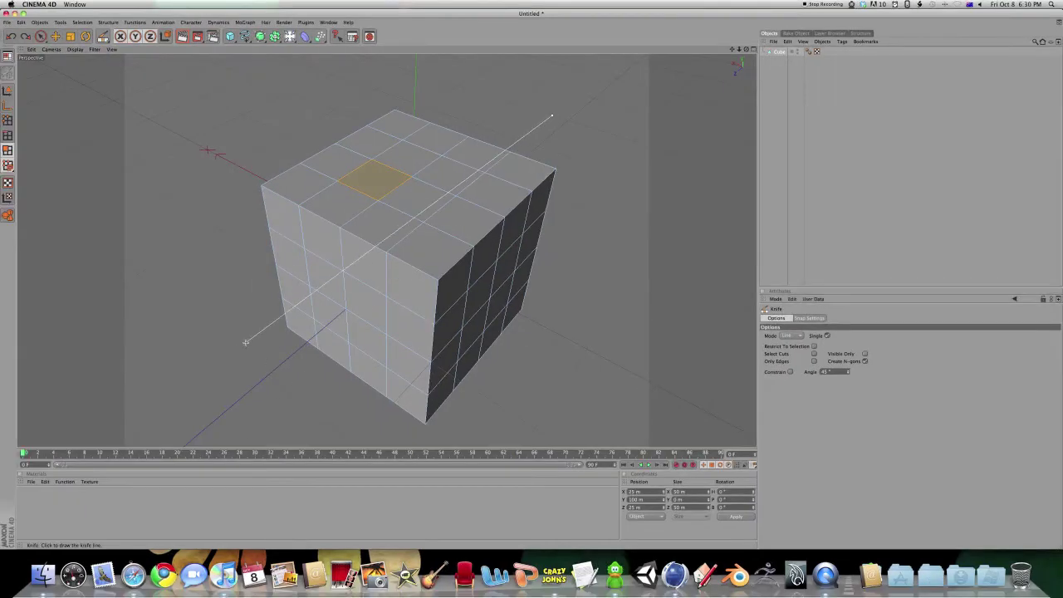
alt+drag(231, 387, 174, 324)
alt+drag(312, 356, 230, 373)
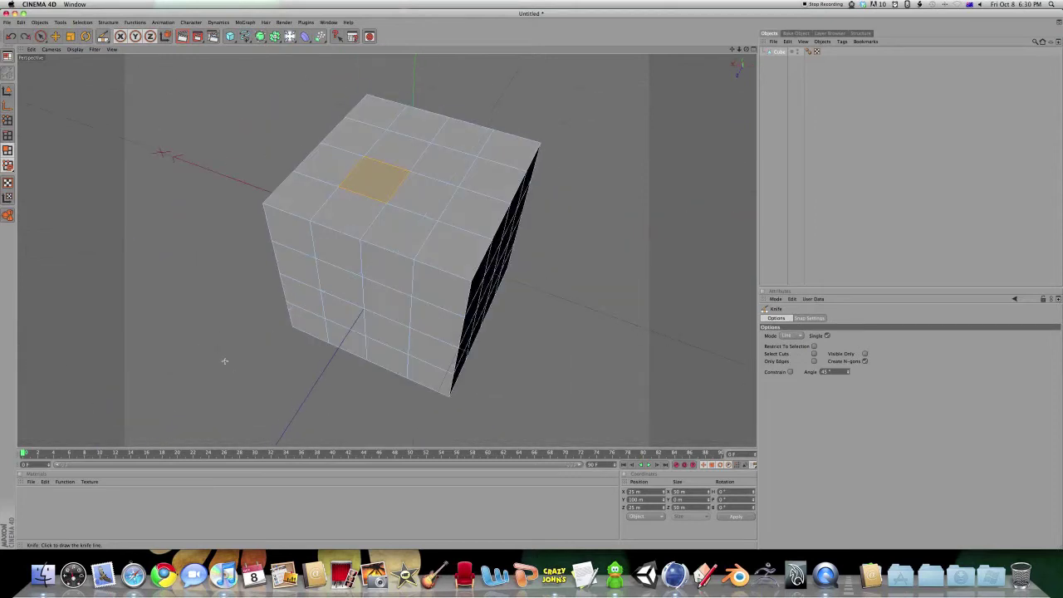
Bevel the selected top-face polygon with an extrusion and inner offset of about 6 m each.
right_click(361, 193)
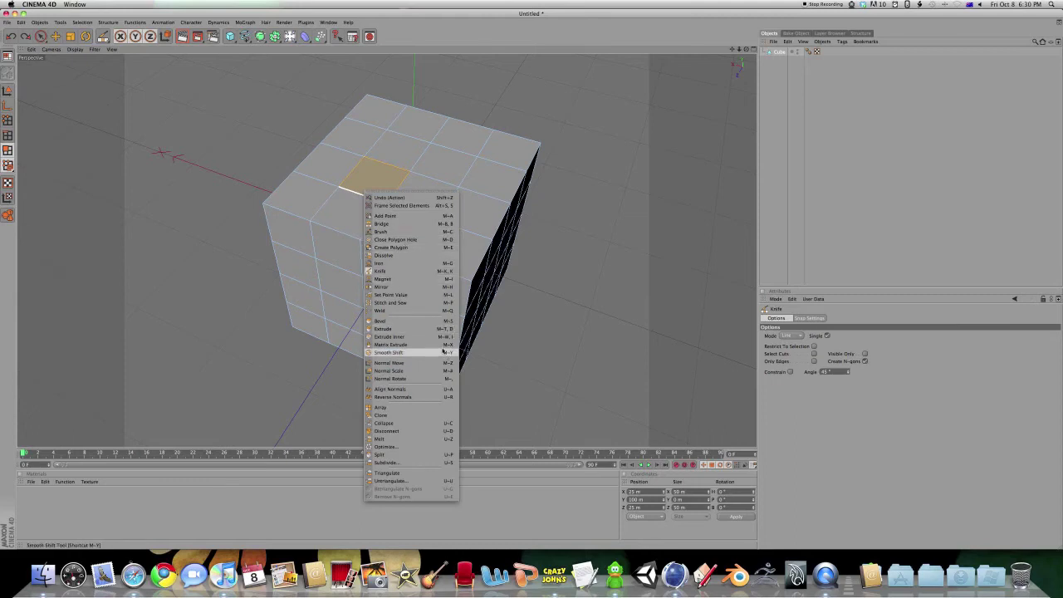
click(388, 321)
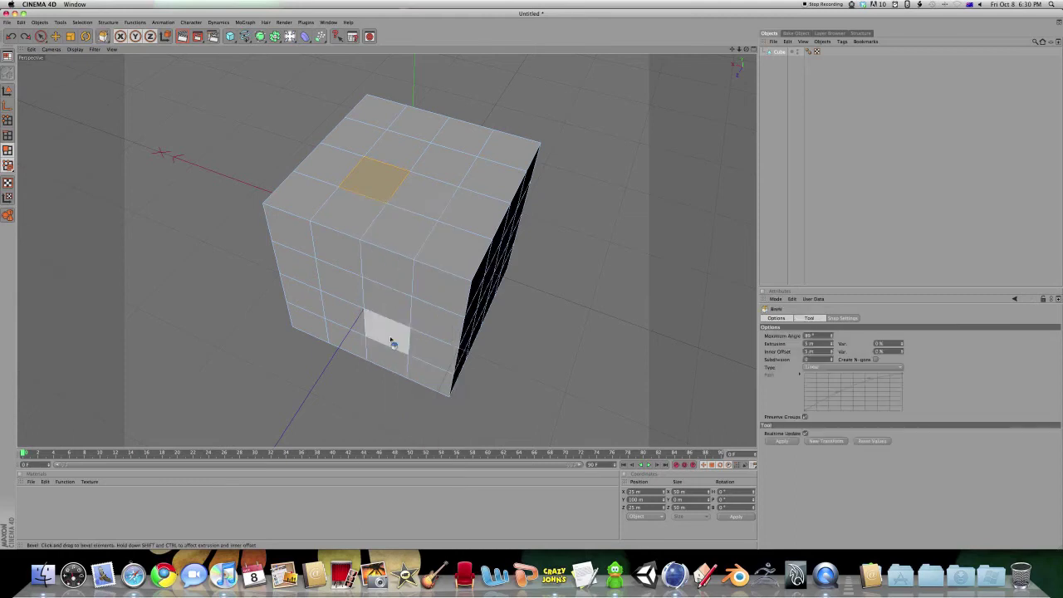
alt+drag(390, 338, 371, 332)
drag(258, 117, 308, 118)
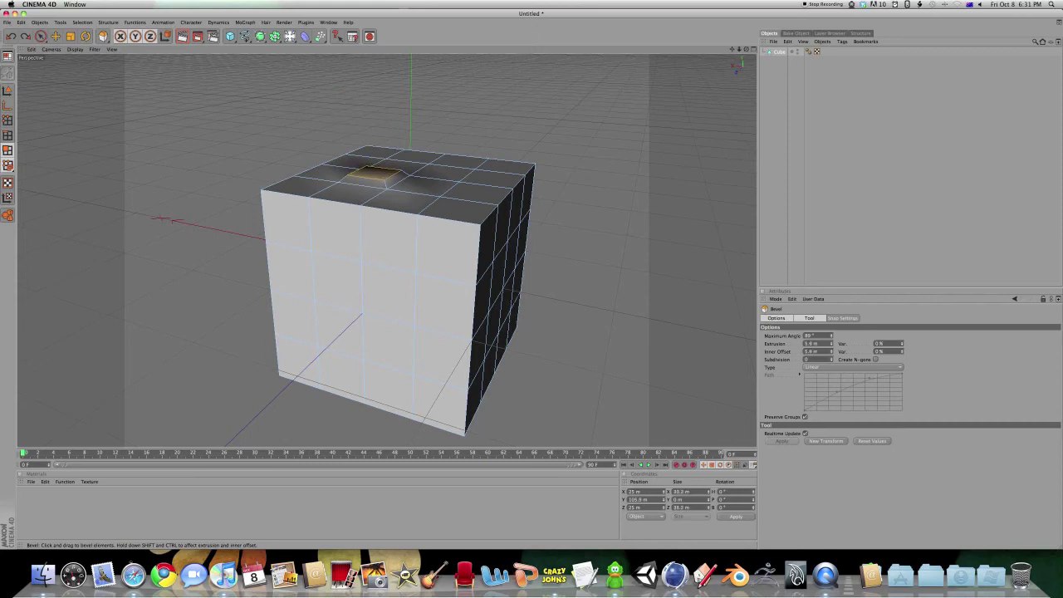
Clear the polygon selection and render the view to examine the bevel on the cube's top face.
key(super+shift+a)
alt+drag(579, 213, 507, 253)
key(super+r)
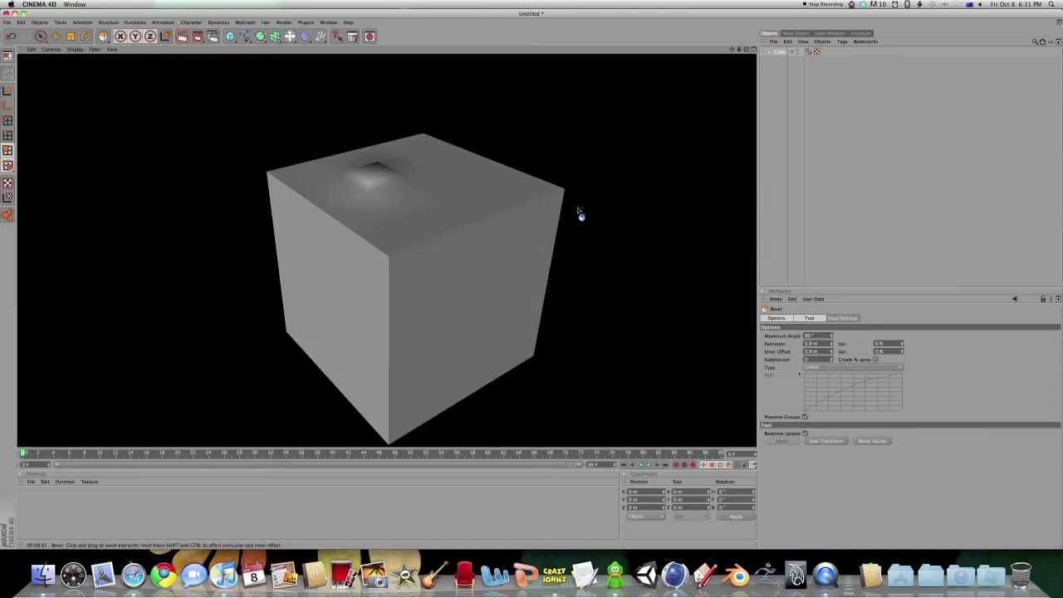
click(973, 158)
alt+drag(672, 210, 675, 262)
alt+drag(531, 237, 504, 224)
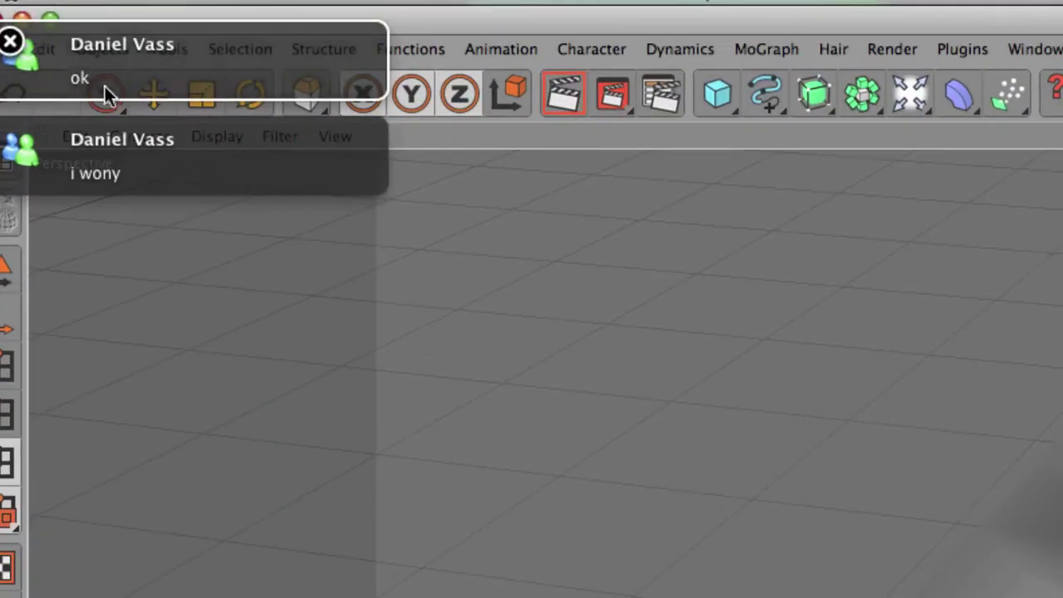
Dismiss the chat notifications, switch to Adium and quit it despite the unread messages.
click(42, 33)
click(133, 145)
key(ctrl+Right)
key(ctrl+Down)
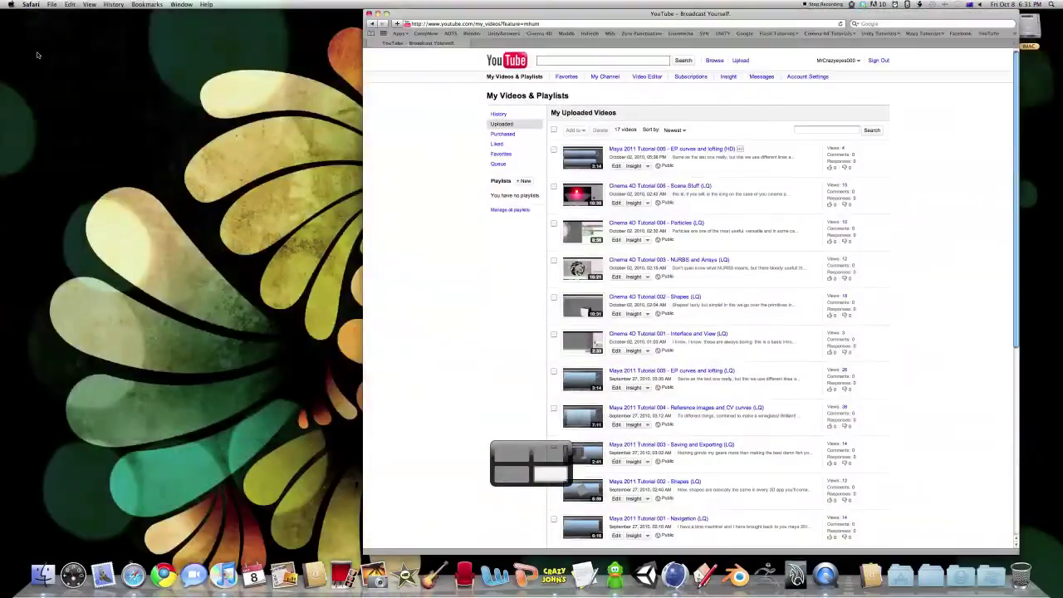
key(ctrl+Up)
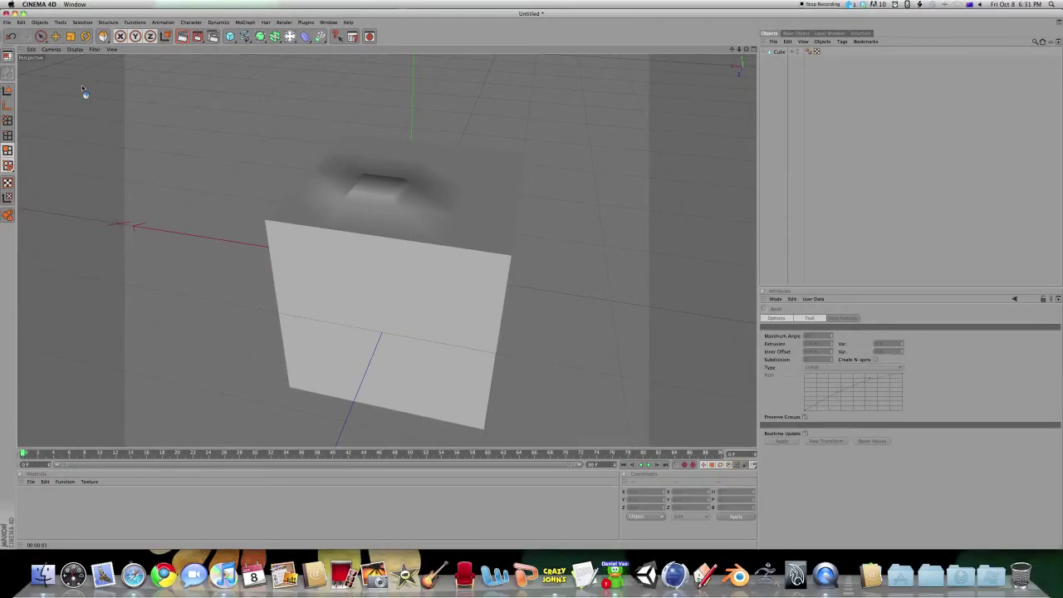
key(super+Tab)
key(super+Tab)
key(super+q)
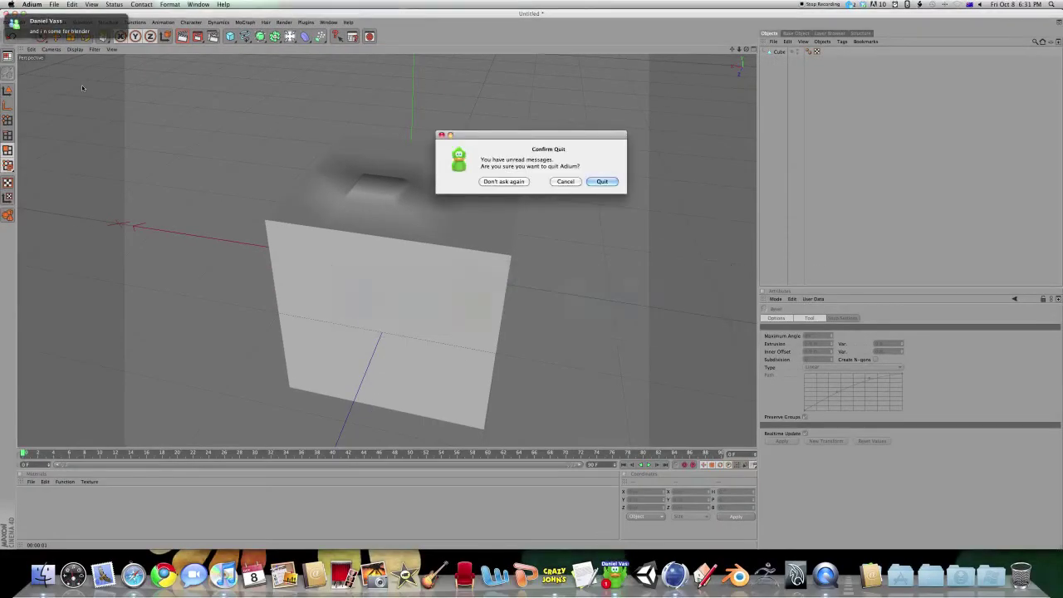
click(603, 182)
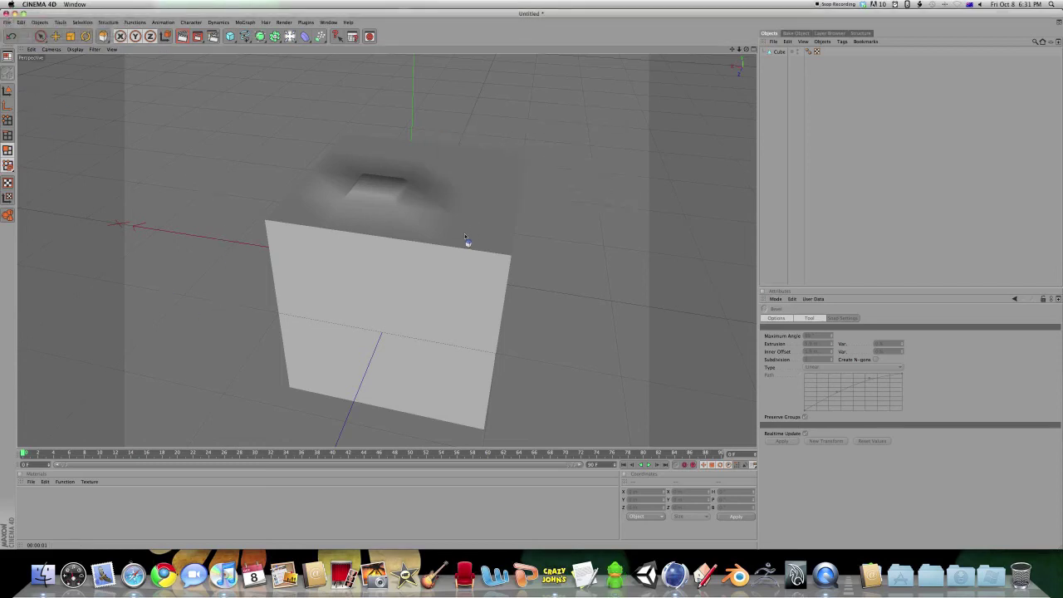
Select the top-face polygon beside the bevel and extrude it upward about 76 m.
click(55, 37)
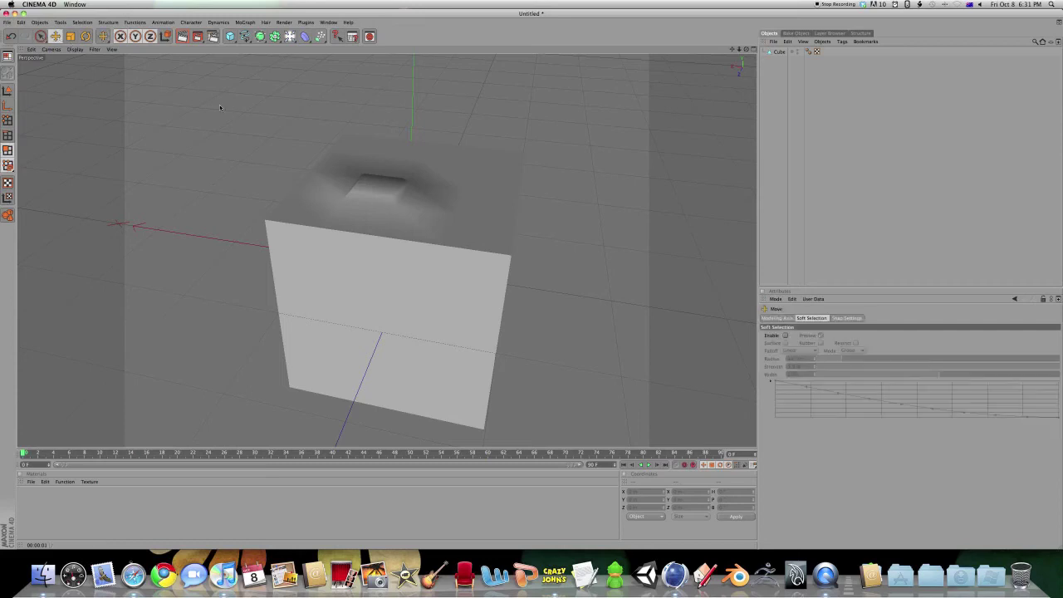
click(424, 220)
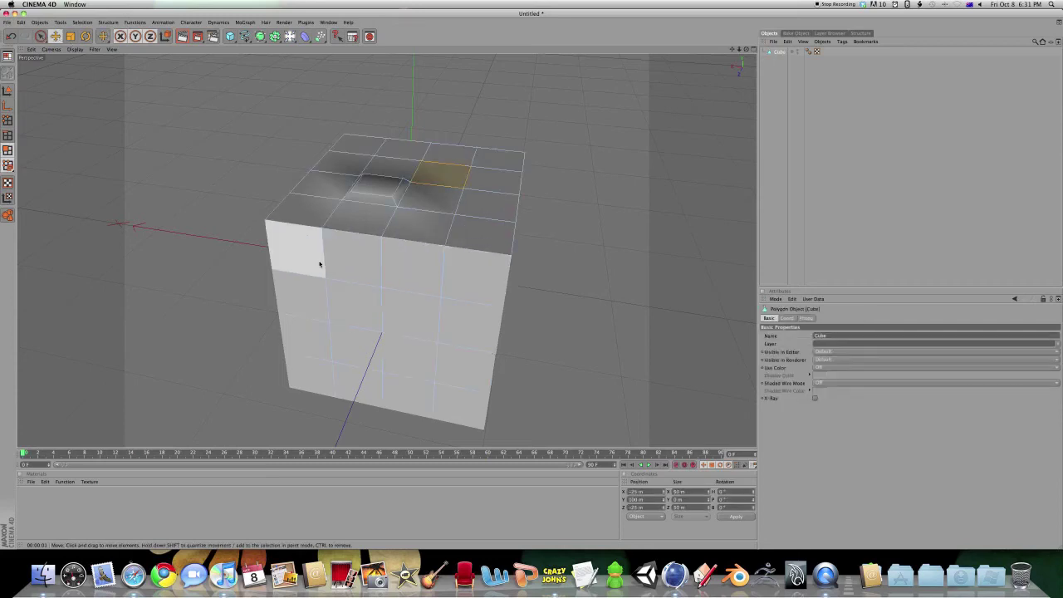
click(440, 177)
right_click(446, 186)
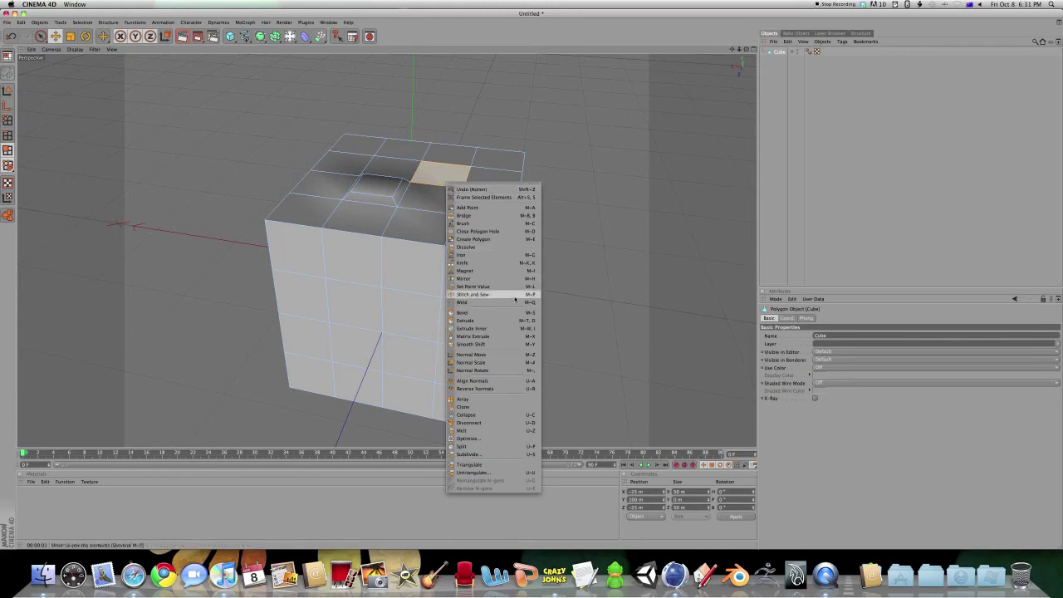
click(510, 320)
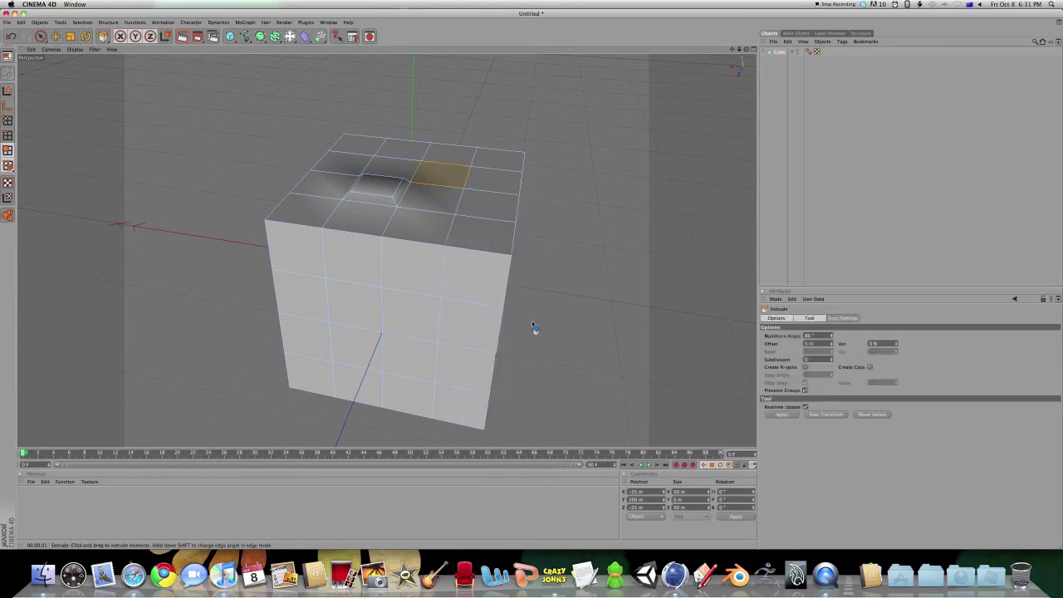
drag(516, 320, 555, 319)
mouse_move(831, 327)
mouse_down()
mouse_move(831, 357)
mouse_move(831, 315)
mouse_up()
Extrude the raised polygon further in several stages into a tall column, the last one about 188 m.
alt+drag(552, 270, 615, 312)
alt+drag(602, 162, 562, 254)
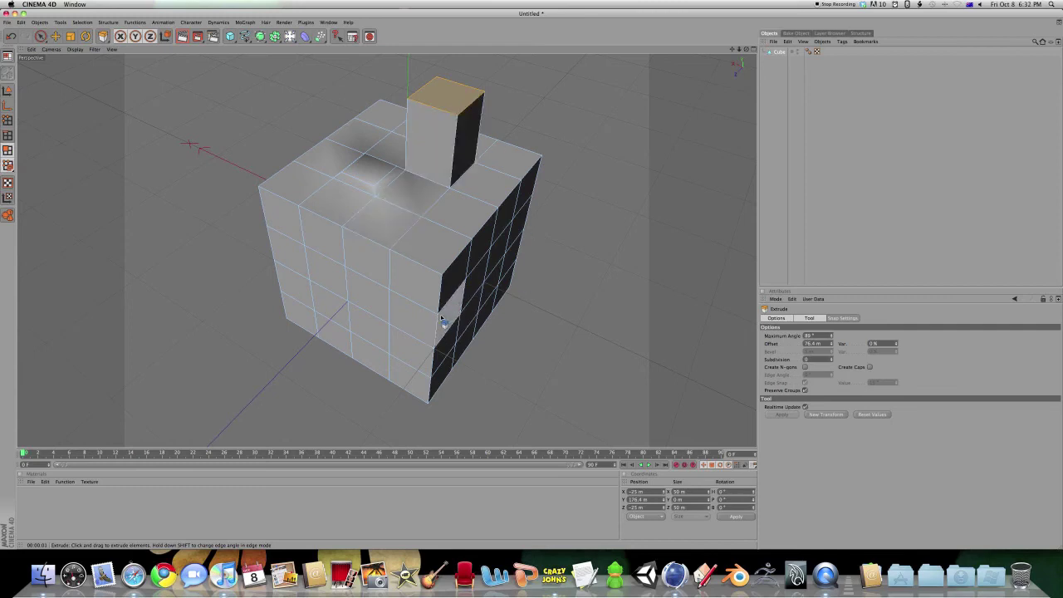
drag(442, 313, 532, 344)
scroll(409, 345, down, 5)
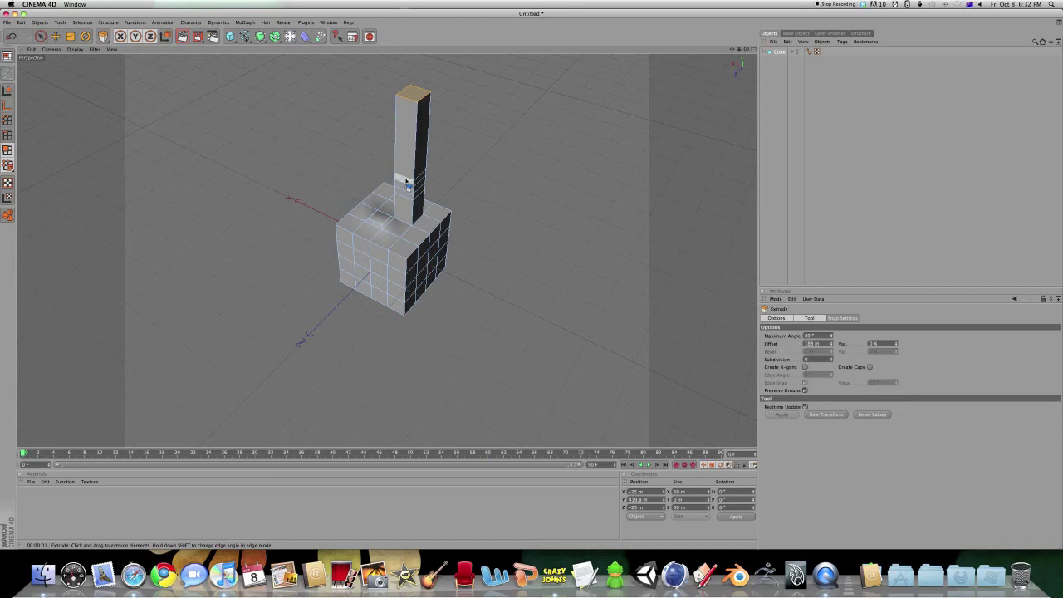
Select a horizontal edge partway up the column and move it outward to widen the column's upper section.
click(7, 135)
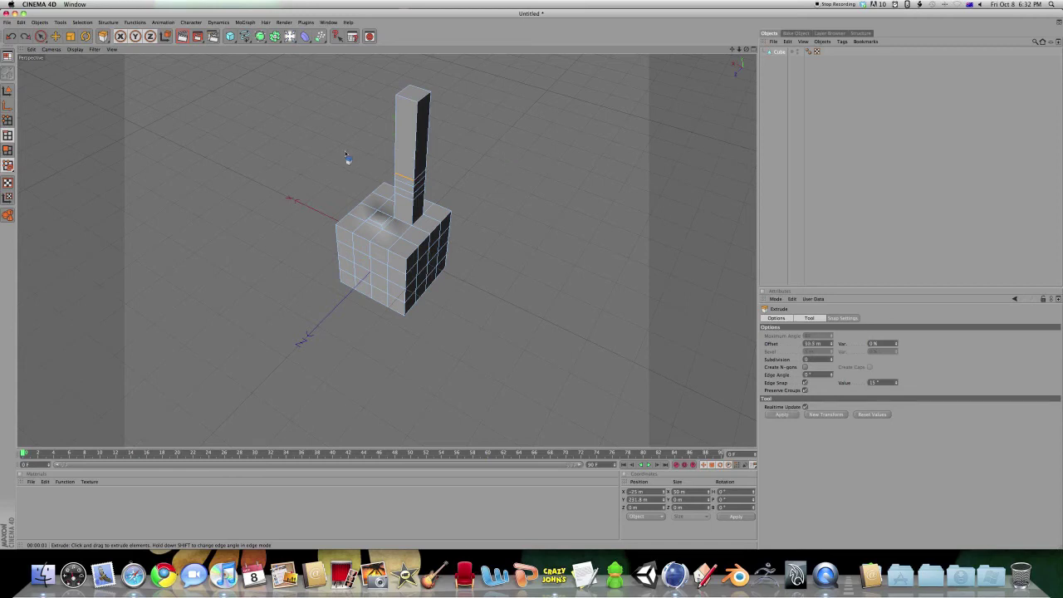
click(55, 37)
drag(469, 99, 450, 98)
alt+drag(399, 250, 360, 197)
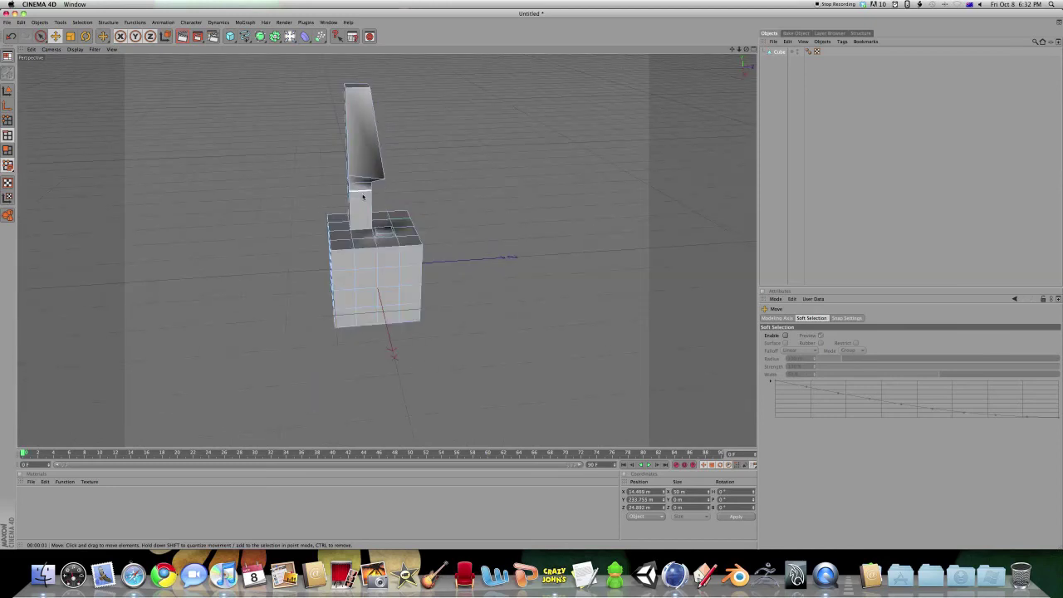
scroll(365, 292, up, 10)
scroll(291, 286, down, 6)
Matrix Extrude a polygon on the cube's side into a curved, tapering horn with 8 steps.
click(7, 150)
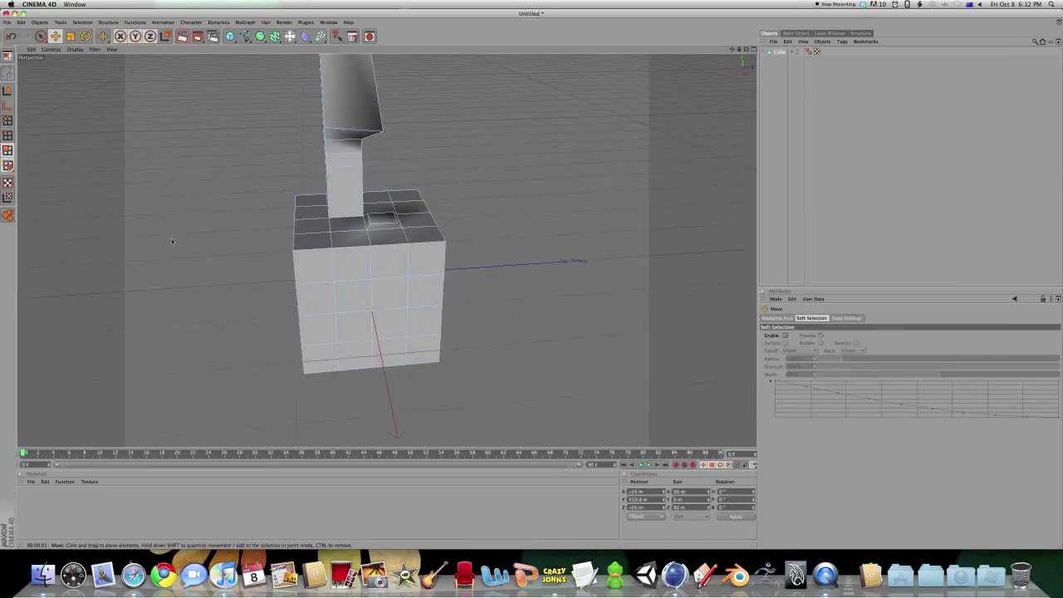
click(353, 297)
right_click(358, 291)
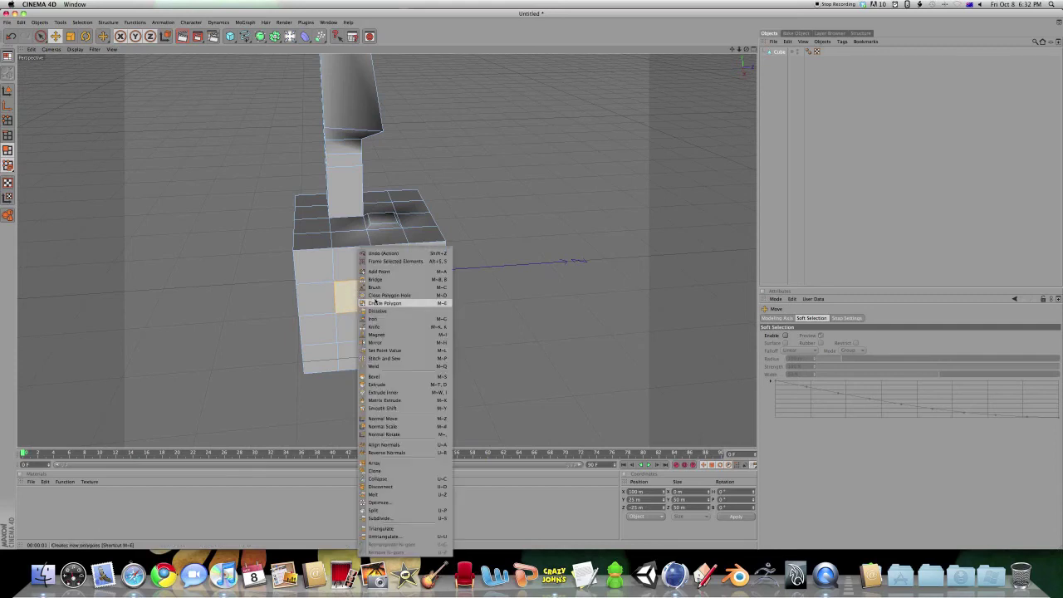
click(438, 401)
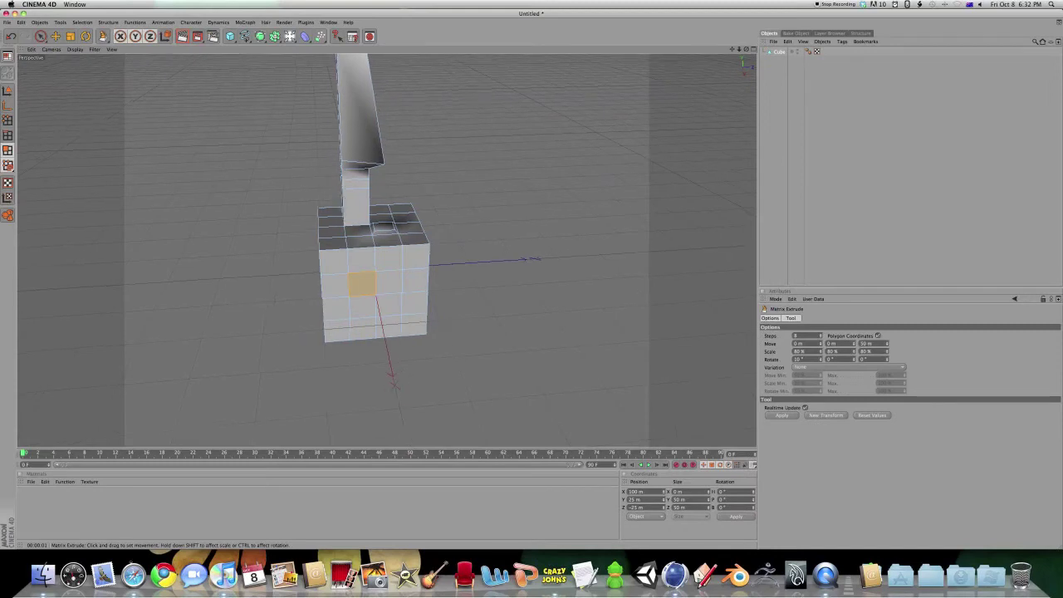
alt+drag(386, 283, 303, 287)
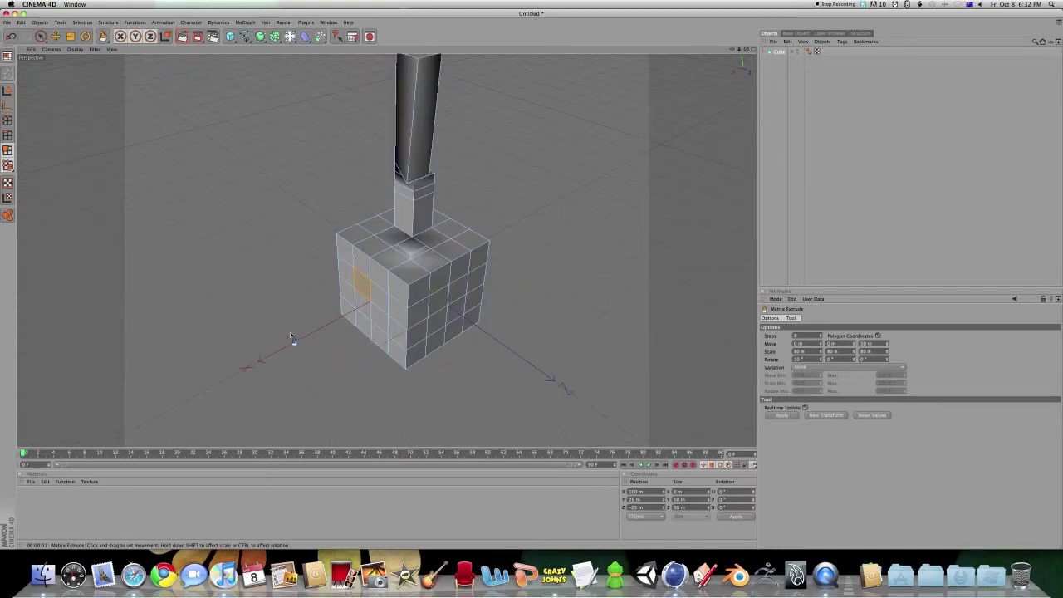
drag(291, 338, 353, 309)
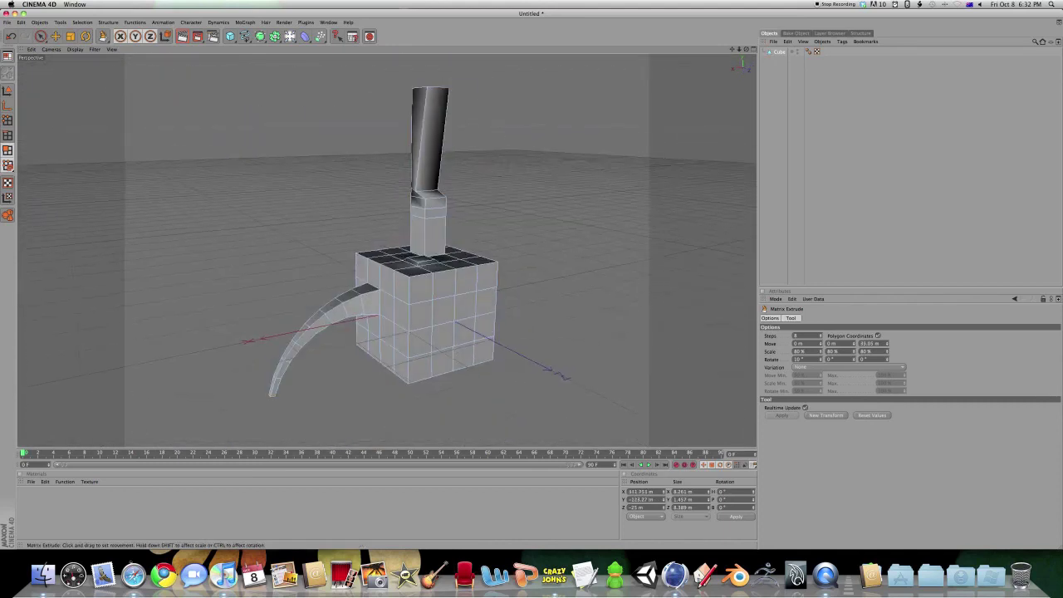
alt+drag(385, 408, 392, 409)
Try a very long Matrix Extrude from a polygon on the neighbouring side face, examine its curve and undo it.
click(443, 319)
scroll(464, 370, down, 4)
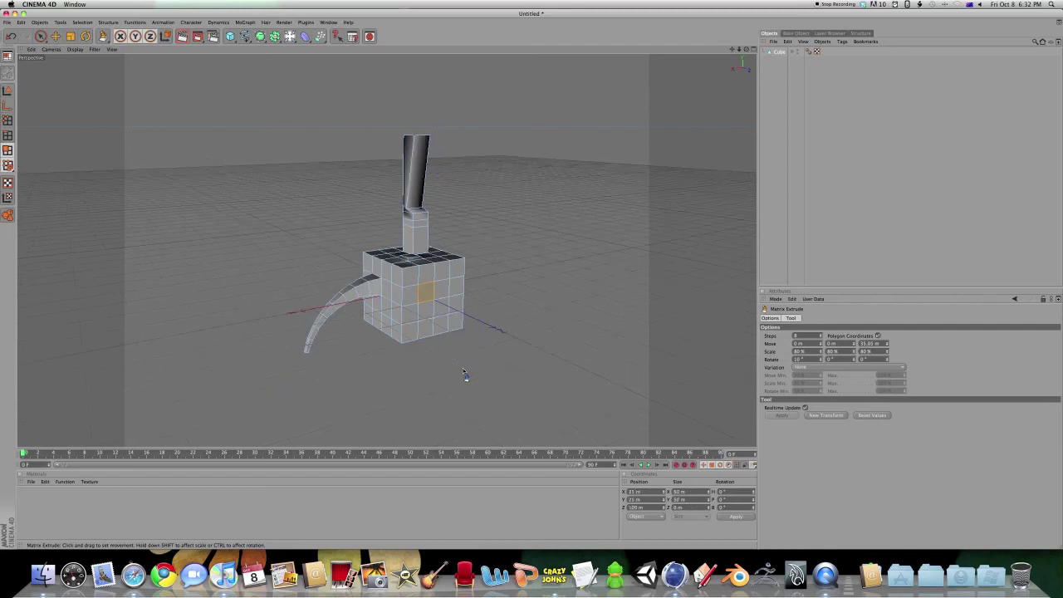
drag(407, 369, 465, 370)
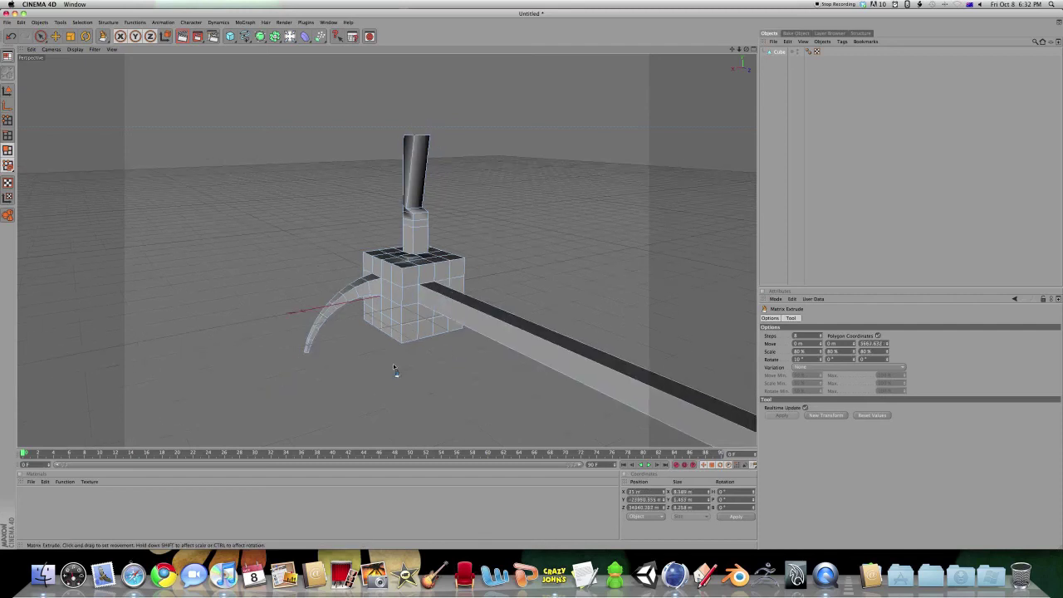
scroll(394, 370, down, 6)
scroll(395, 368, down, 10)
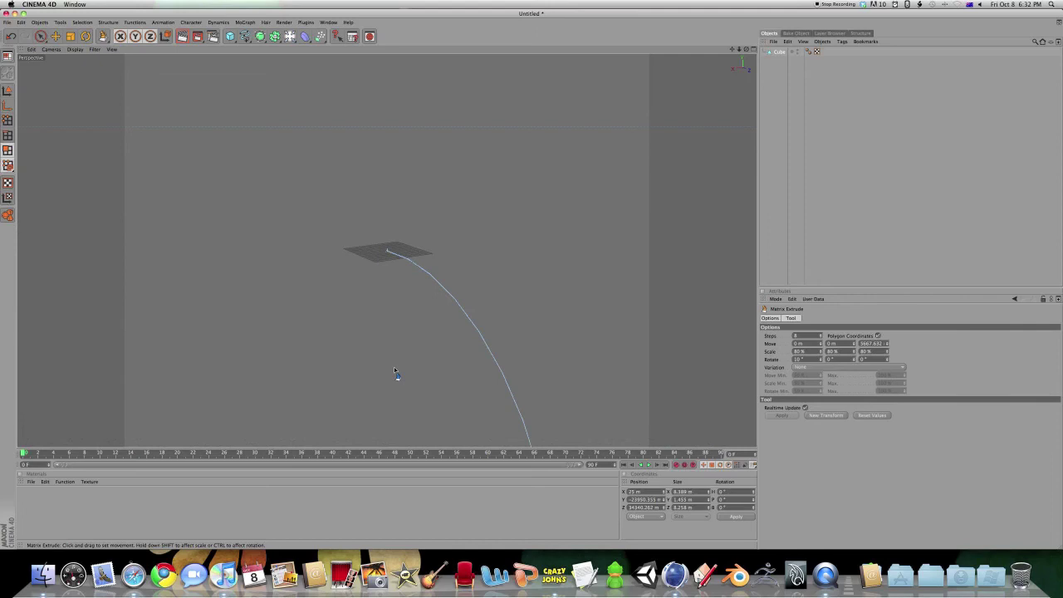
scroll(395, 369, up, 9)
scroll(394, 370, up, 10)
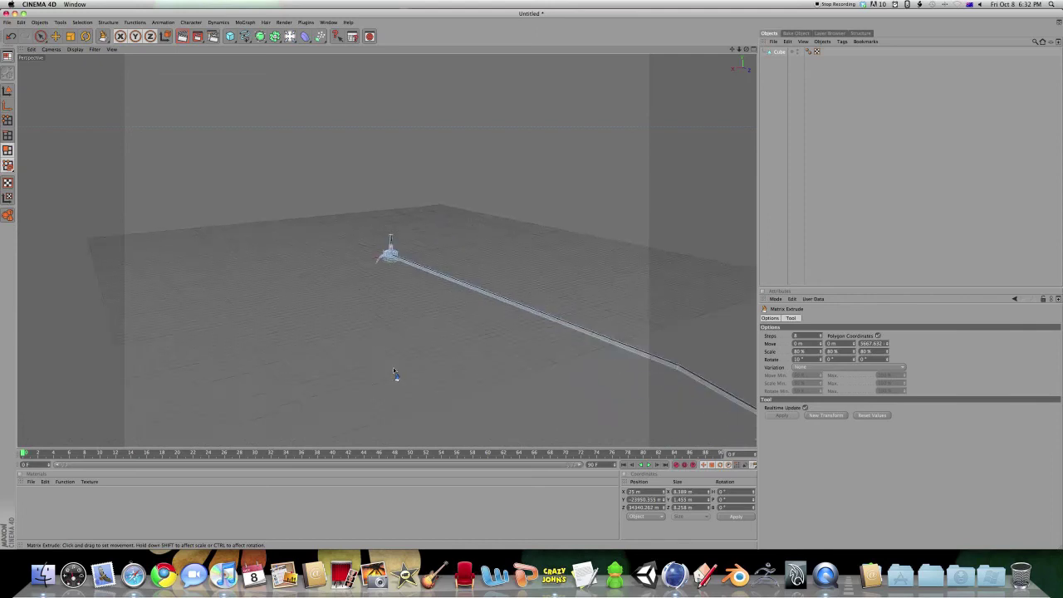
key(super+z)
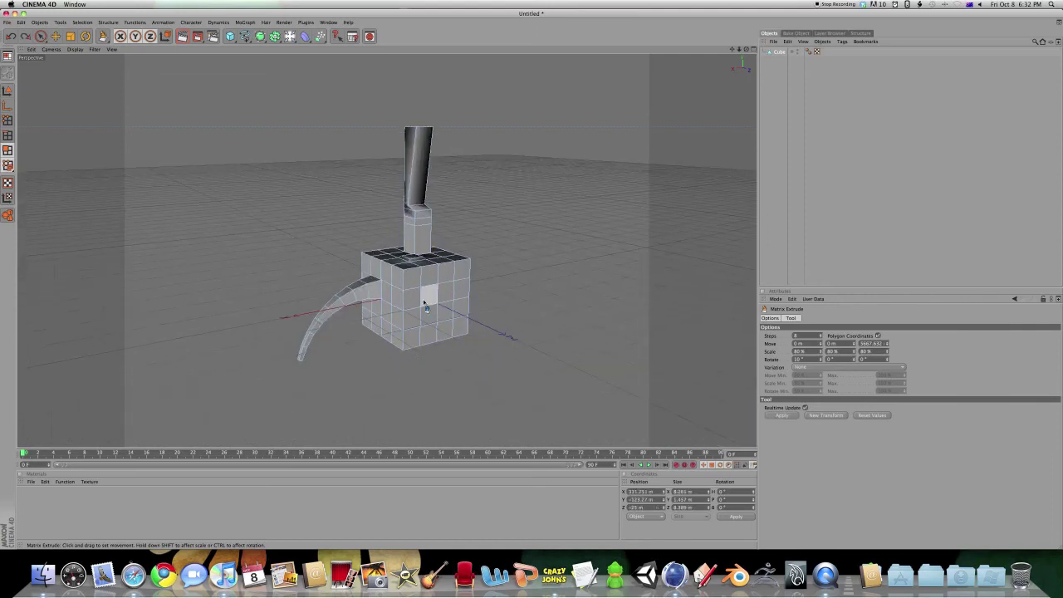
Try Matrix Extrude again with various move distances on the side face opposite no horn, undoing each attempt.
drag(551, 340, 536, 340)
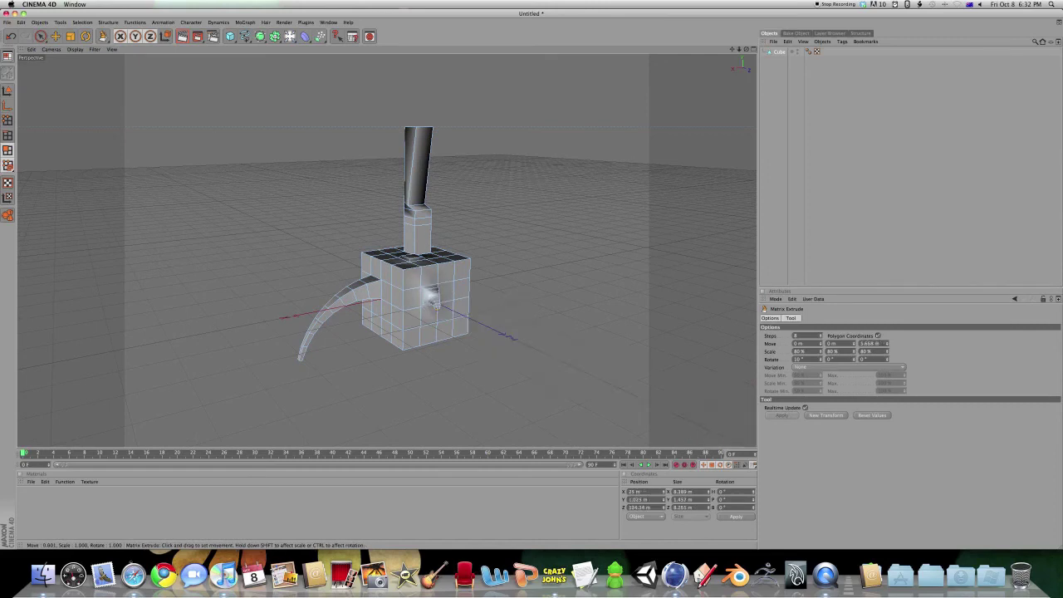
drag(431, 300, 511, 302)
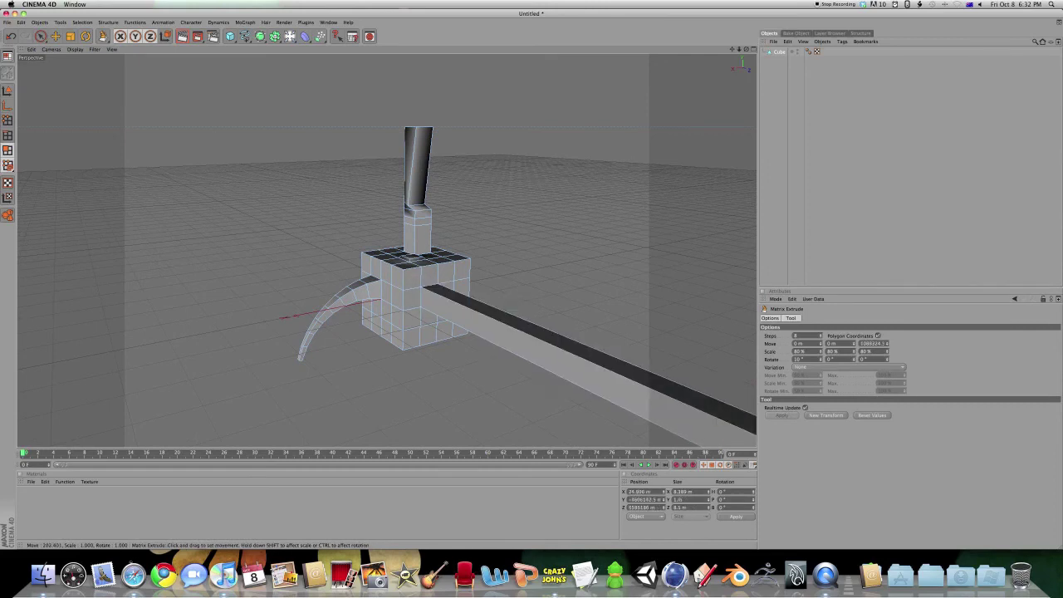
key(super+z)
alt+drag(544, 336, 450, 339)
drag(450, 339, 426, 351)
mouse_move(526, 370)
mouse_down()
mouse_move(490, 286)
mouse_move(534, 371)
mouse_up()
key(super+z)
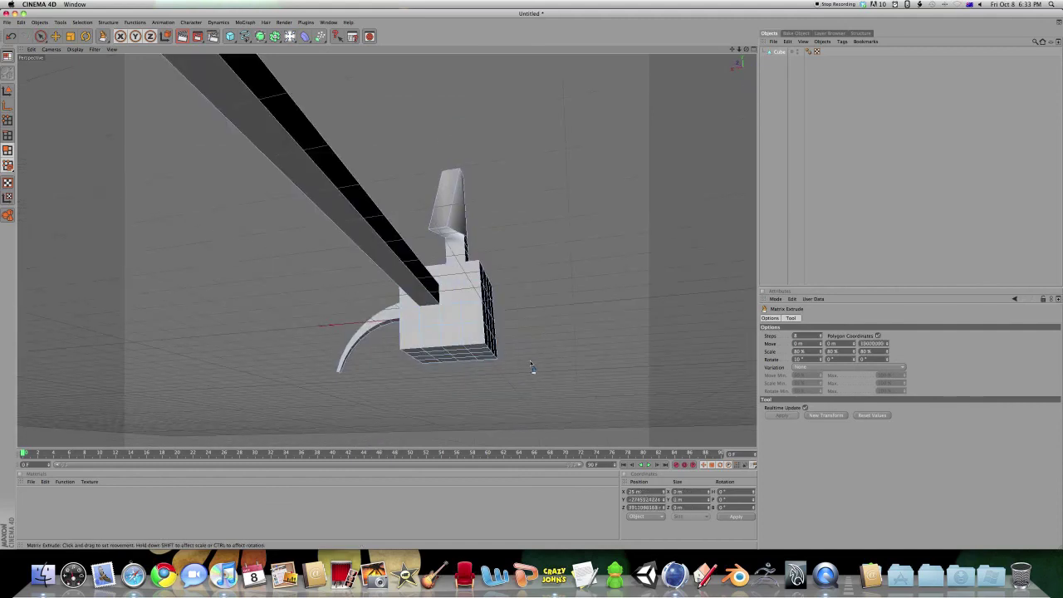
key(super+z)
scroll(443, 311, up, 5)
alt+drag(460, 315, 392, 288)
drag(478, 345, 489, 345)
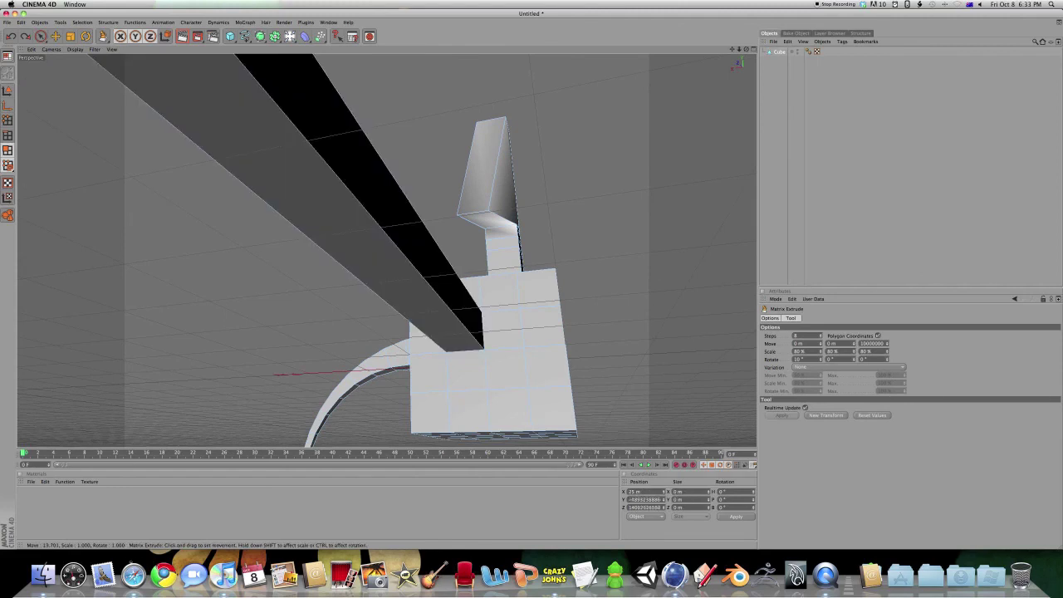
key(super+z)
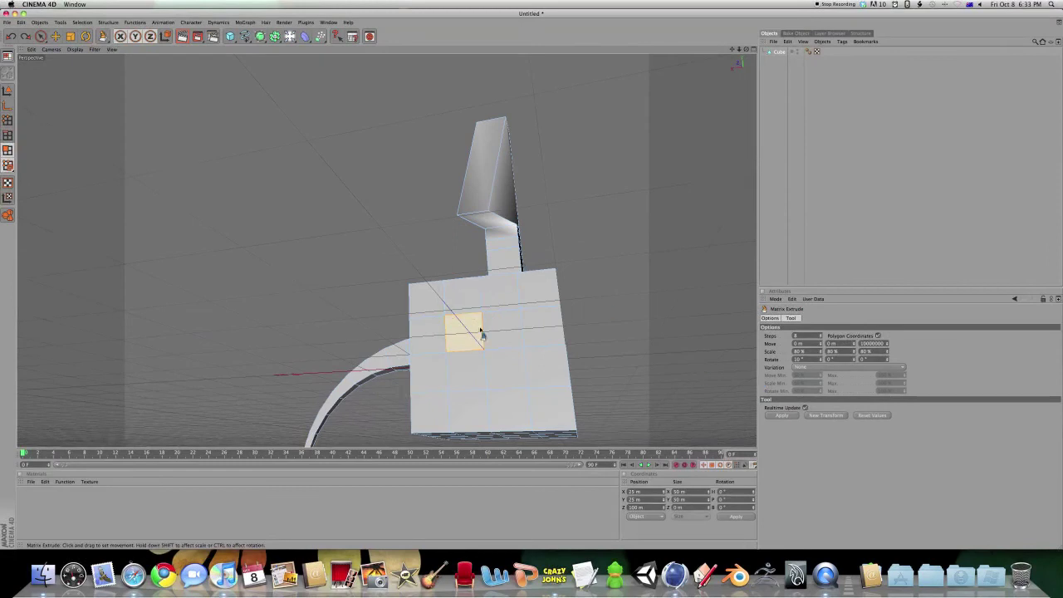
Try Smooth Shift on the selected side-face polygon, pulling it outward in stages, and undo it.
right_click(482, 334)
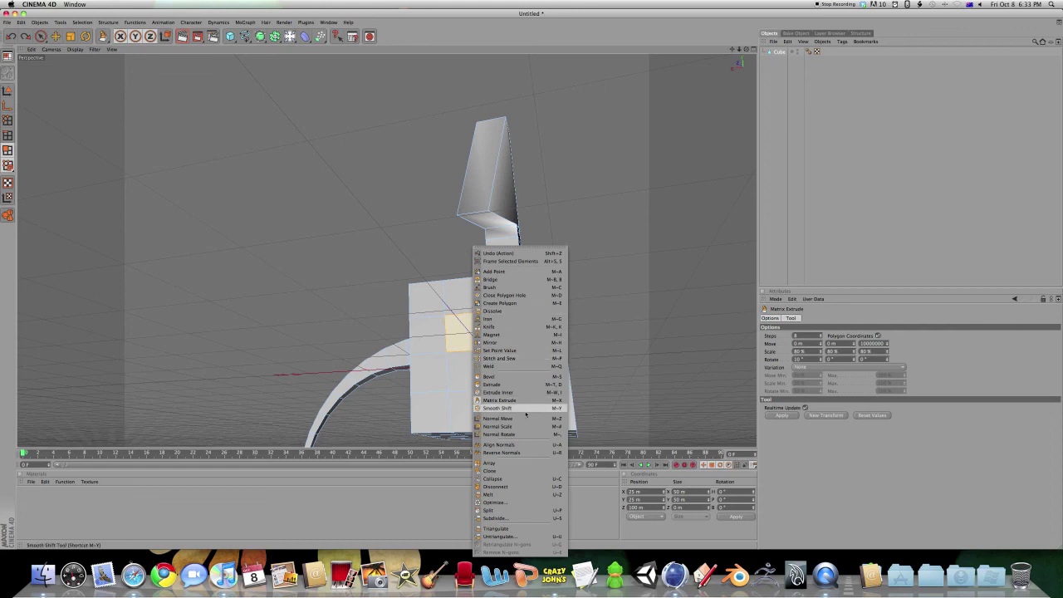
click(524, 409)
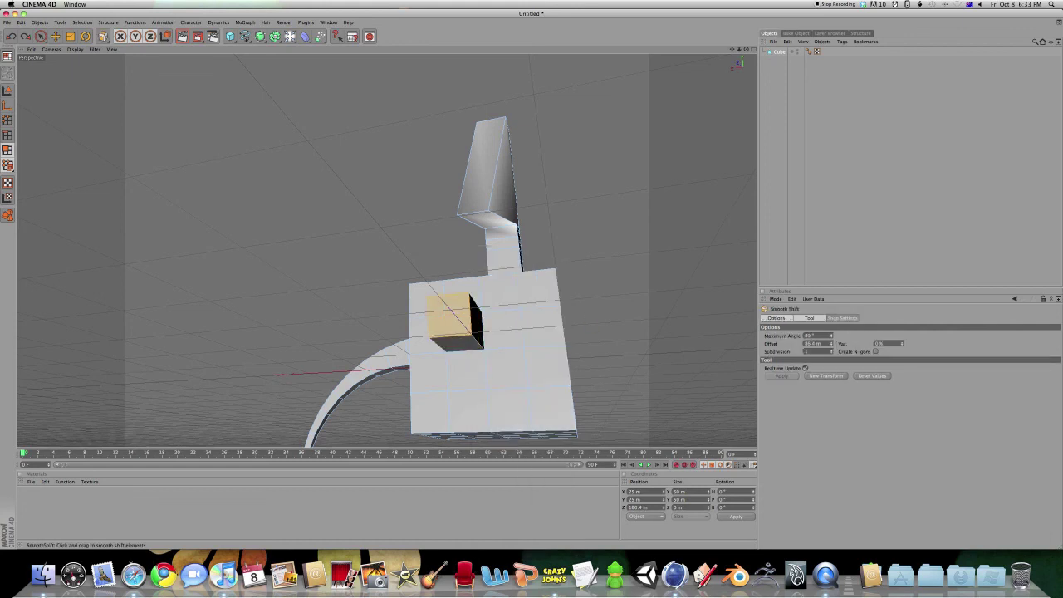
drag(536, 319, 656, 357)
drag(563, 342, 601, 344)
key(super+z)
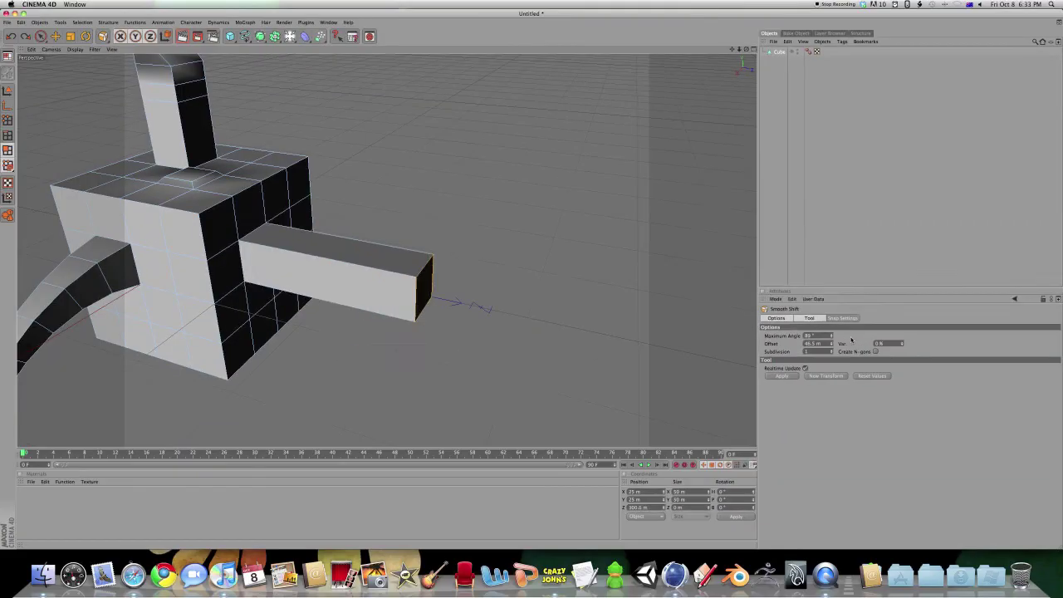
key(super+z)
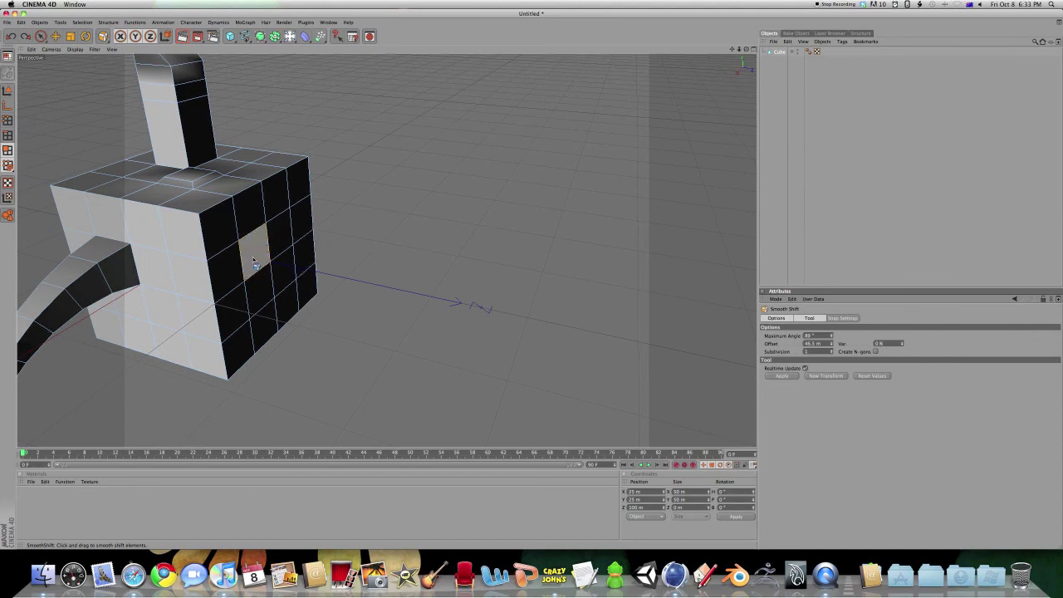
Extrude the selected side-face polygon with a 10 m offset and examine the model from several sides.
right_click(252, 257)
click(305, 384)
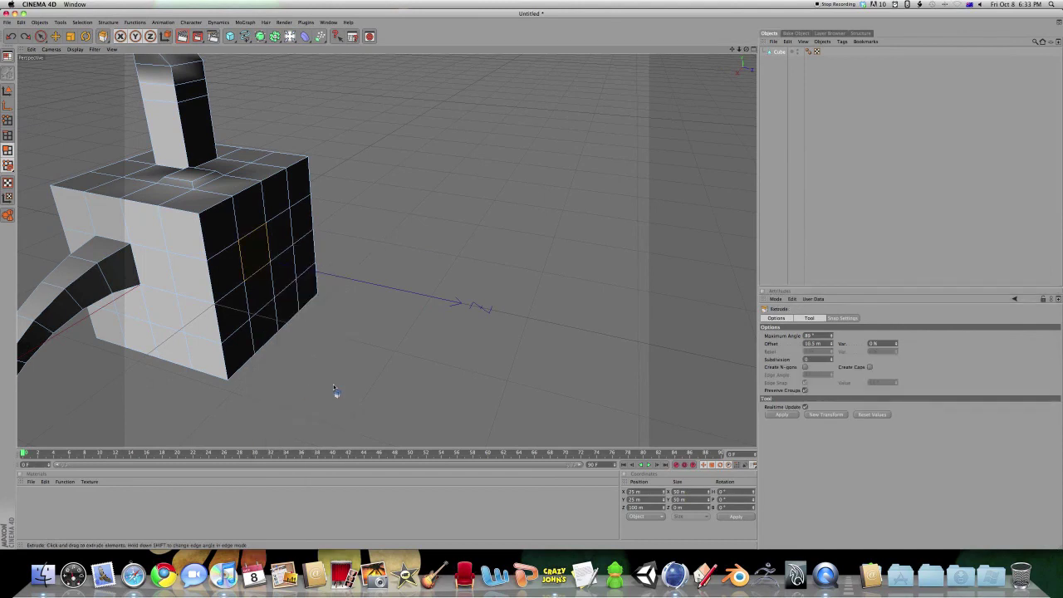
click(822, 343)
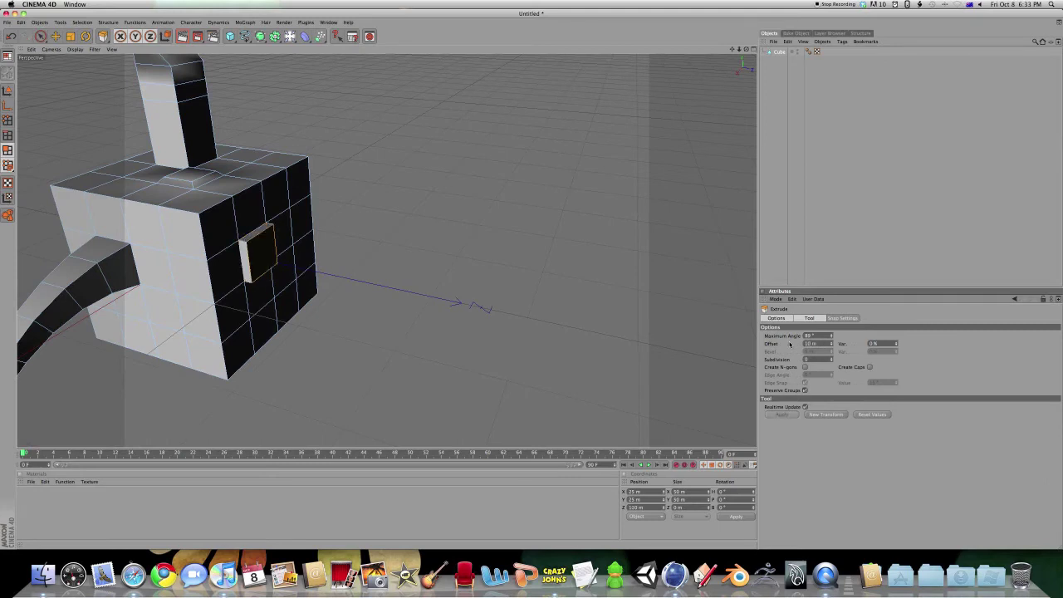
alt+drag(352, 322, 299, 309)
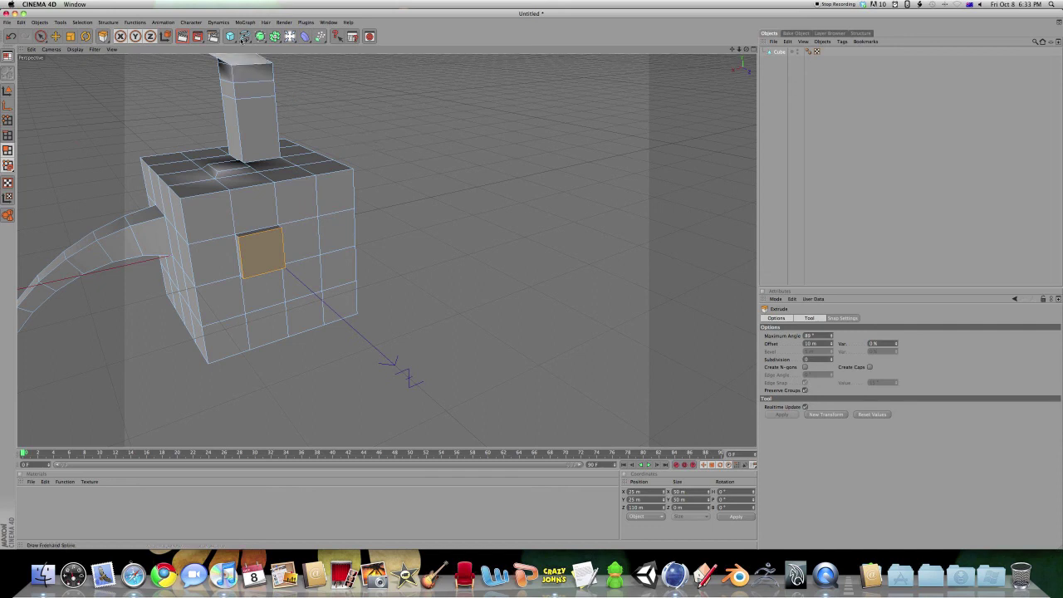
scroll(430, 251, down, 6)
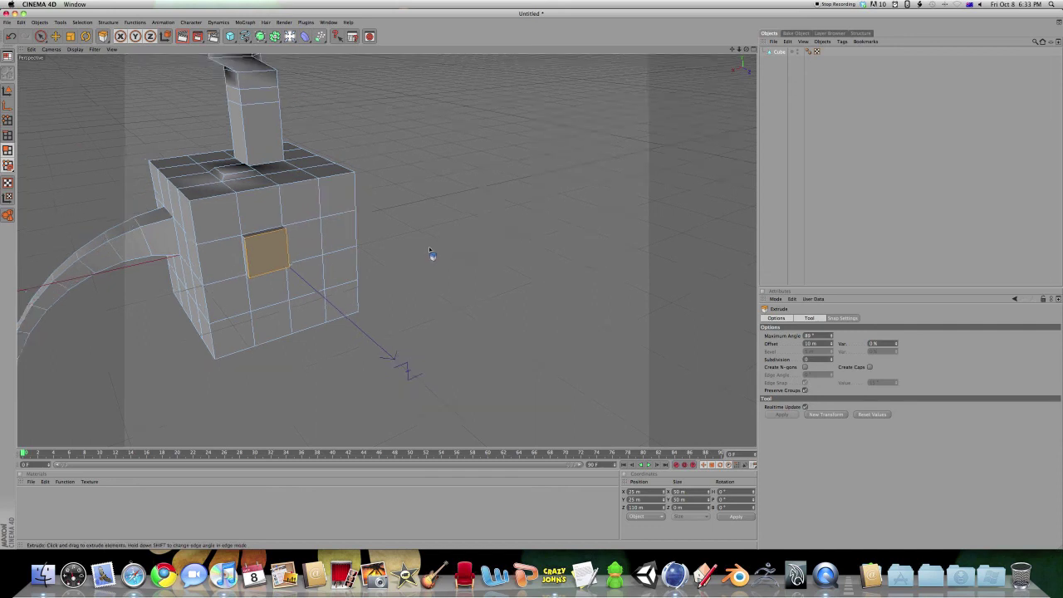
scroll(428, 248, up, 5)
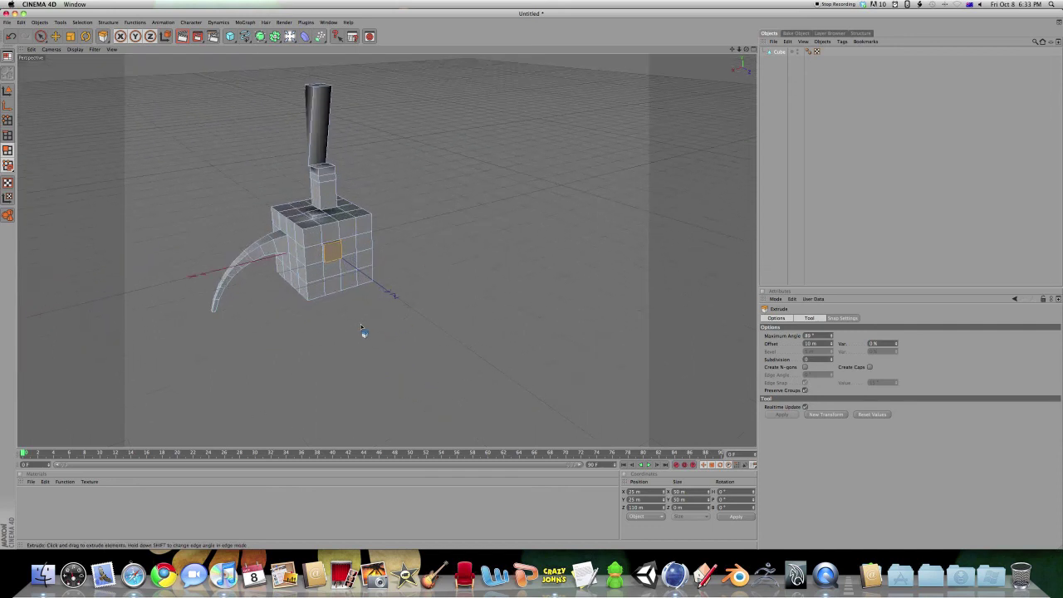
alt+drag(429, 247, 523, 278)
alt+drag(449, 274, 317, 332)
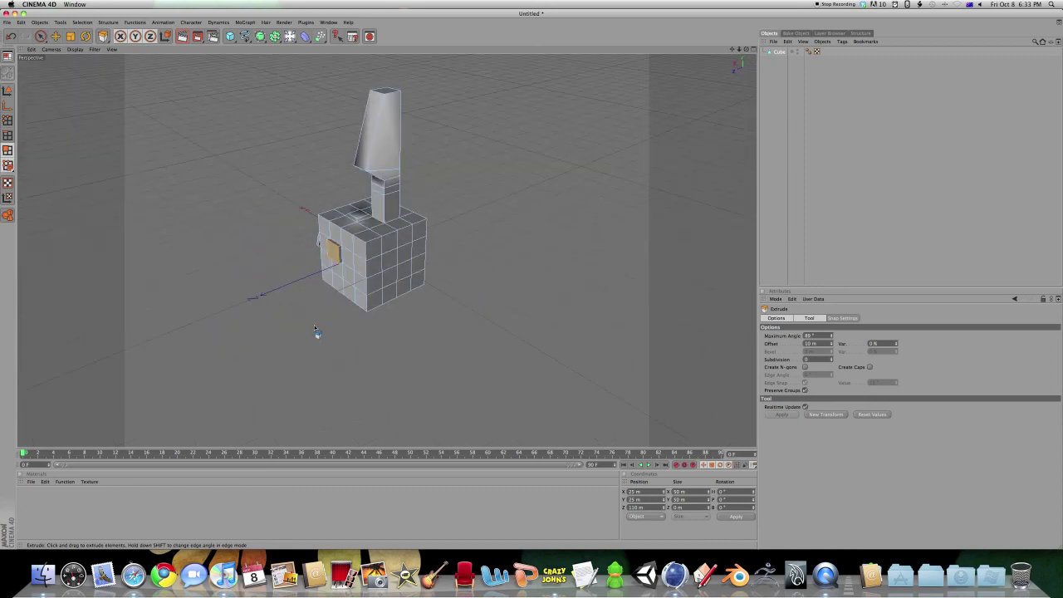